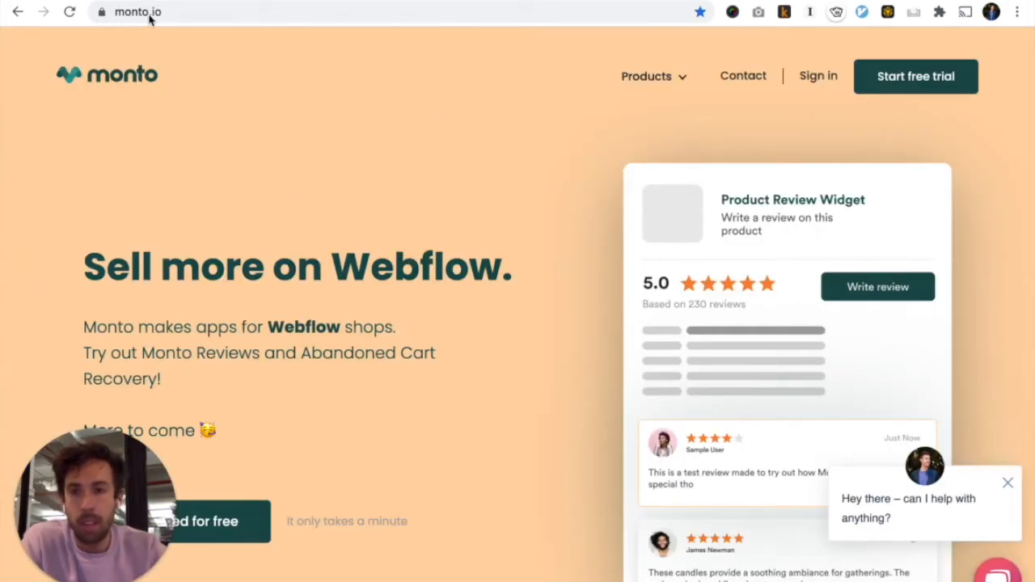
Go to Monto's Product Reviews page from the Products menu and start a free trial
mouse_move(643, 87)
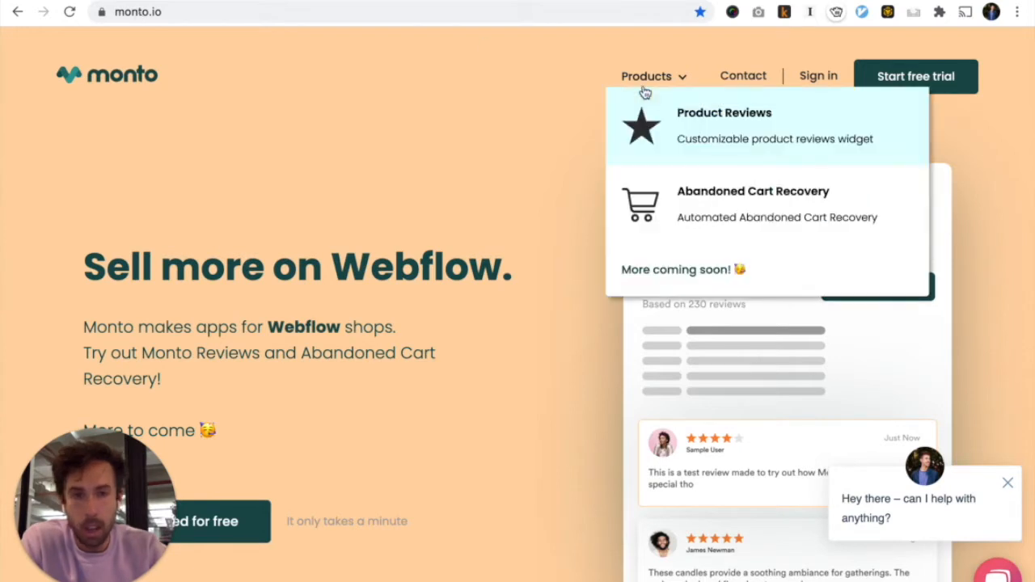
click(689, 128)
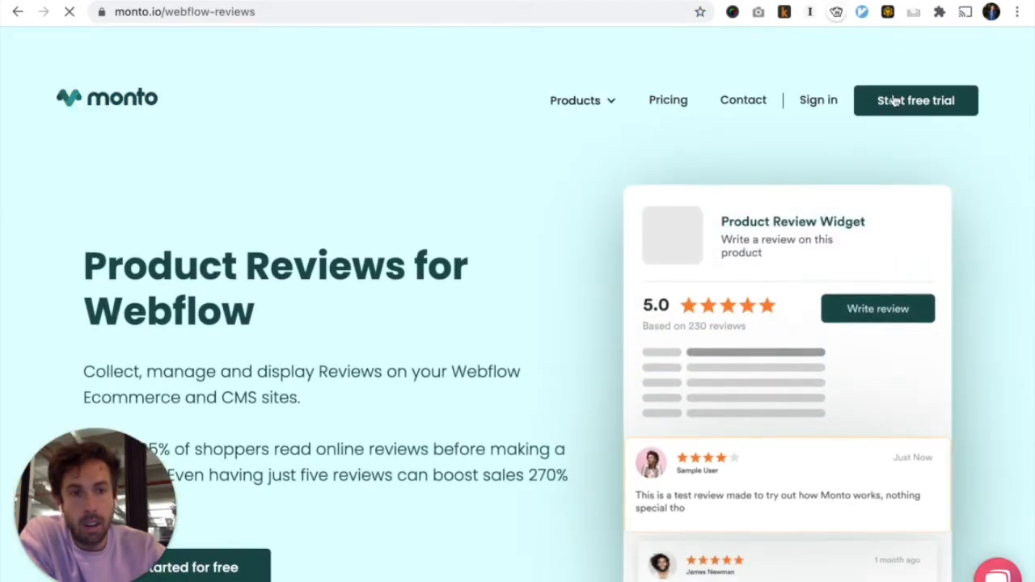
click(893, 101)
Fill the Sign Up form with the user's full name, e-mail address and matching password, then submit
click(704, 222)
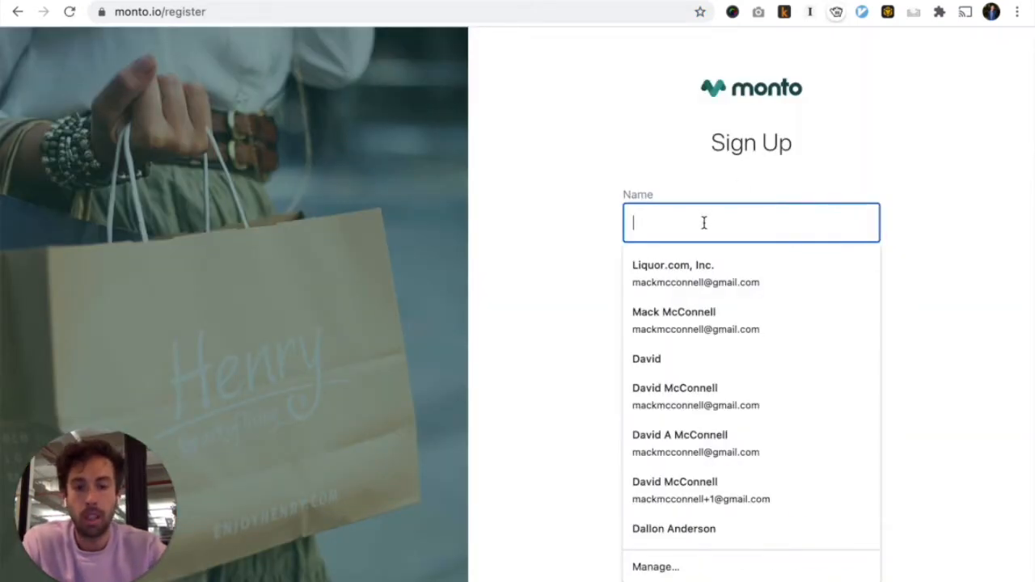
key(Tab)
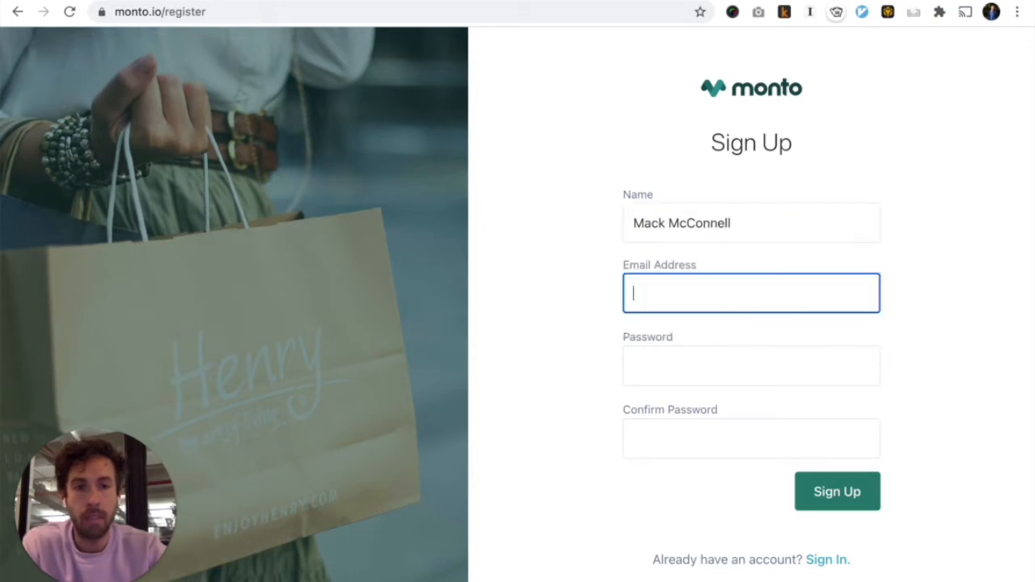
key(Tab)
text(••••••••)
key(Tab)
text(••••••••)
click(830, 495)
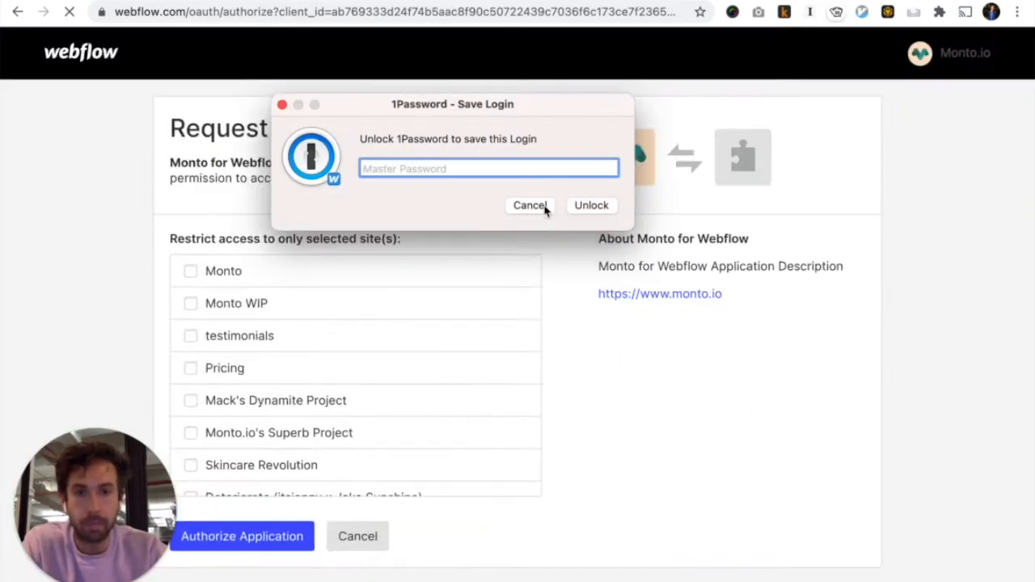
Dismiss the password-manager prompt and authorize Monto for only the MDLR Shop site
click(543, 209)
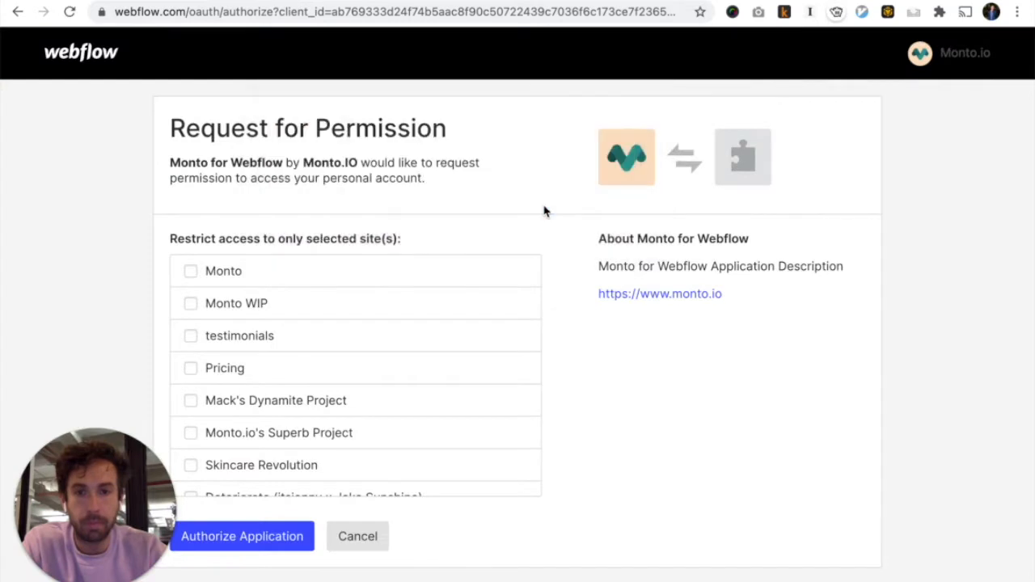
scroll(376, 379, down, 3)
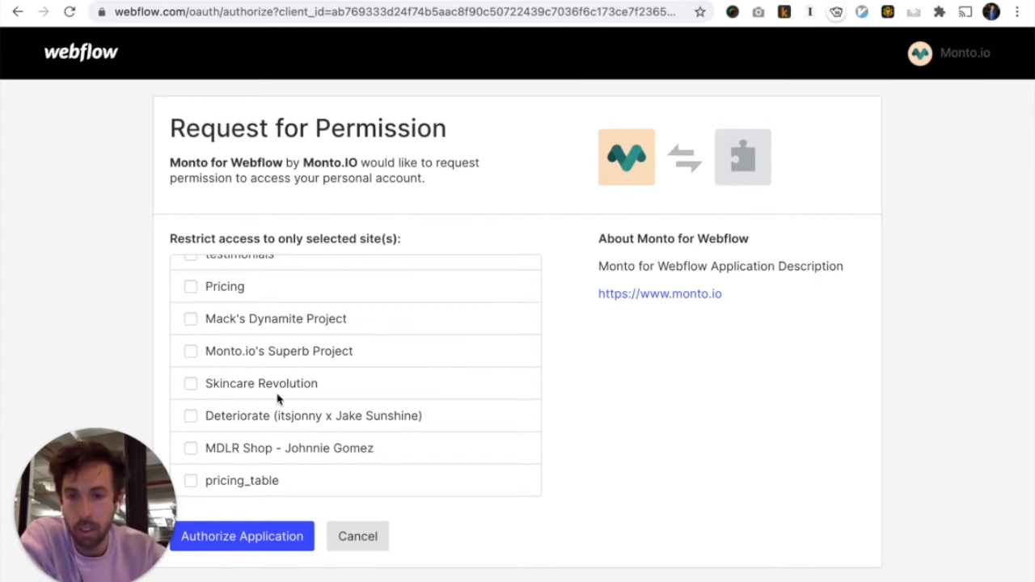
click(191, 451)
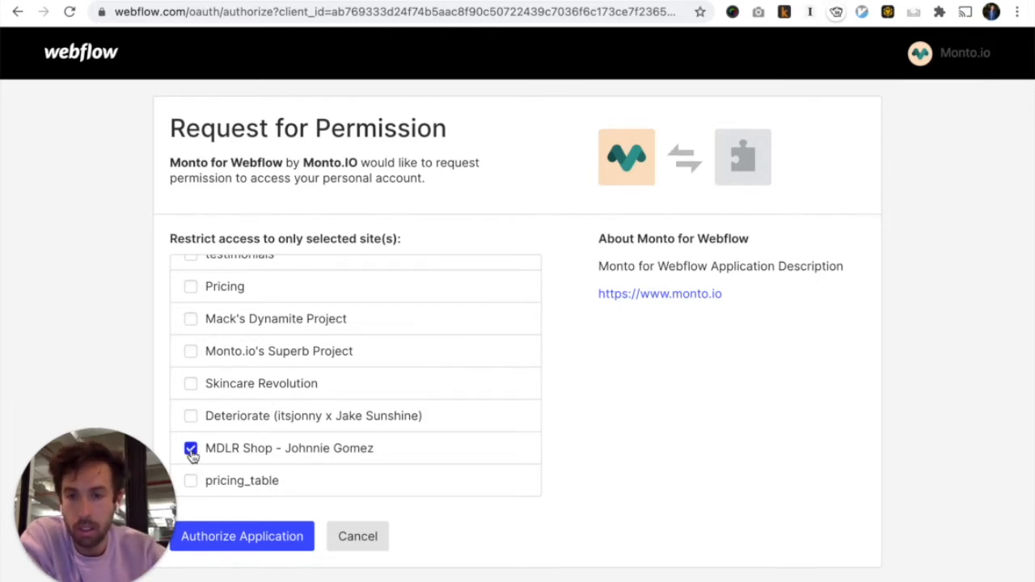
click(268, 548)
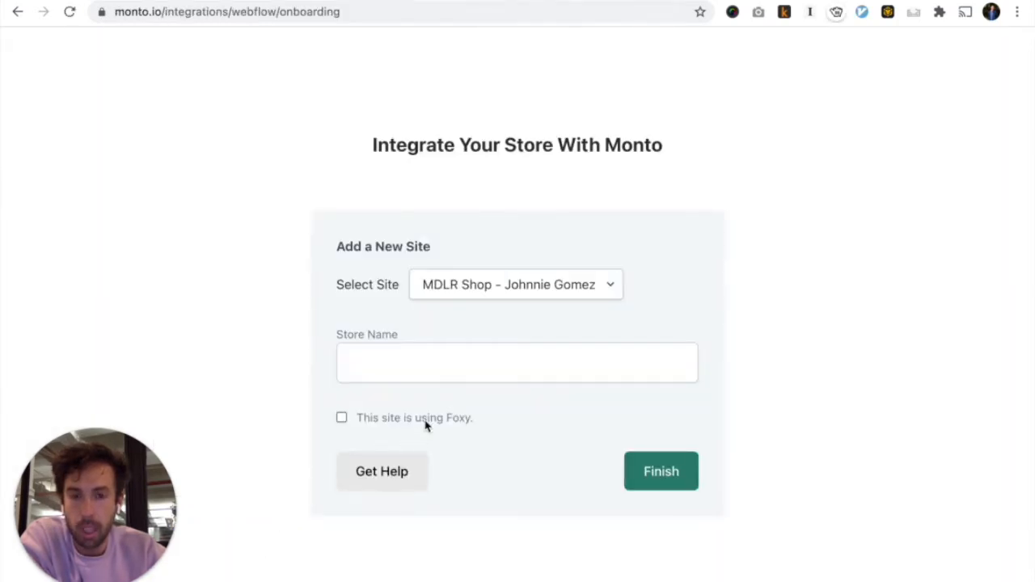
Enter 'MDLR SHOP' as the store name and finish adding the site
click(436, 375)
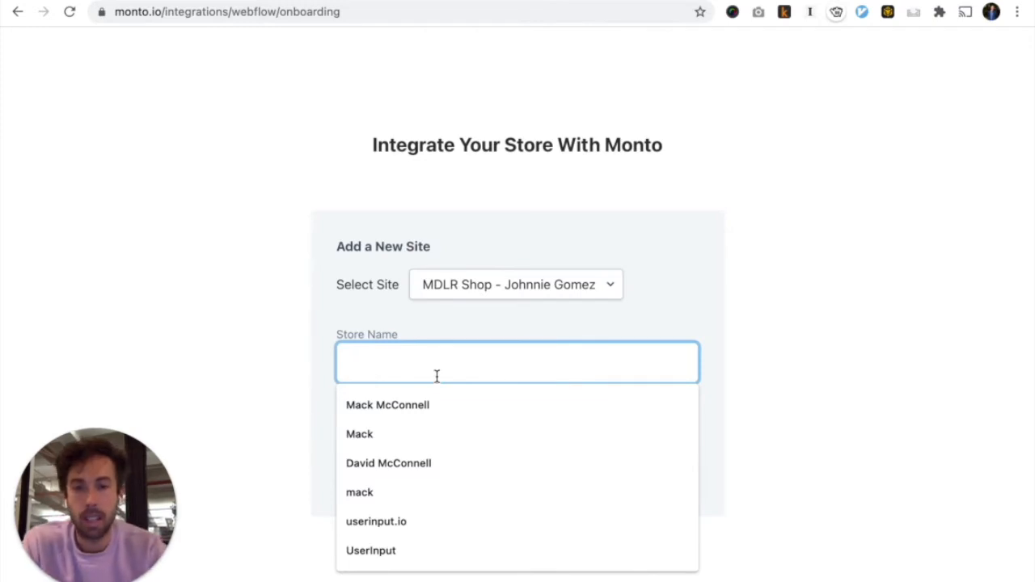
text(MDL)
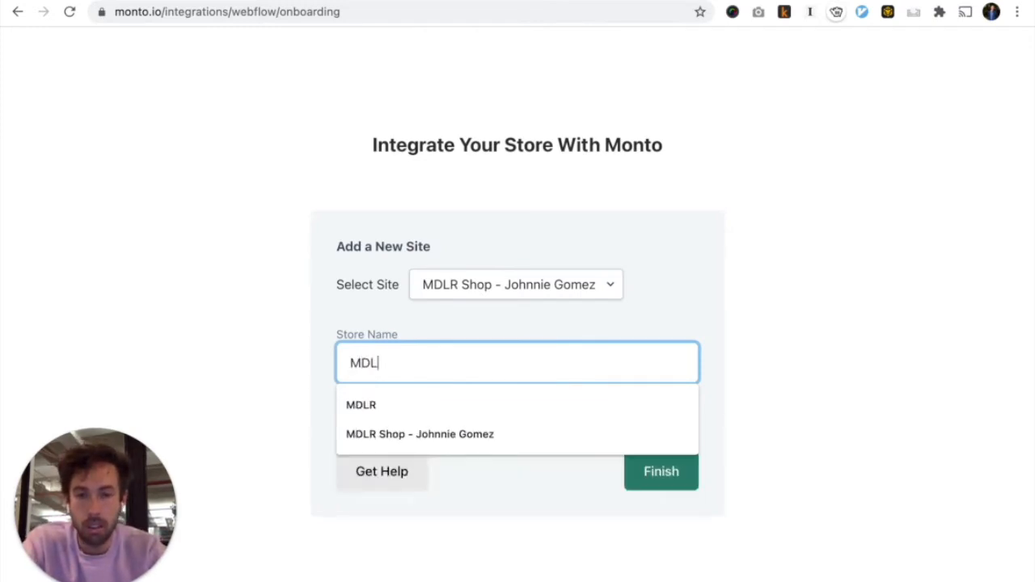
text(R SHOP)
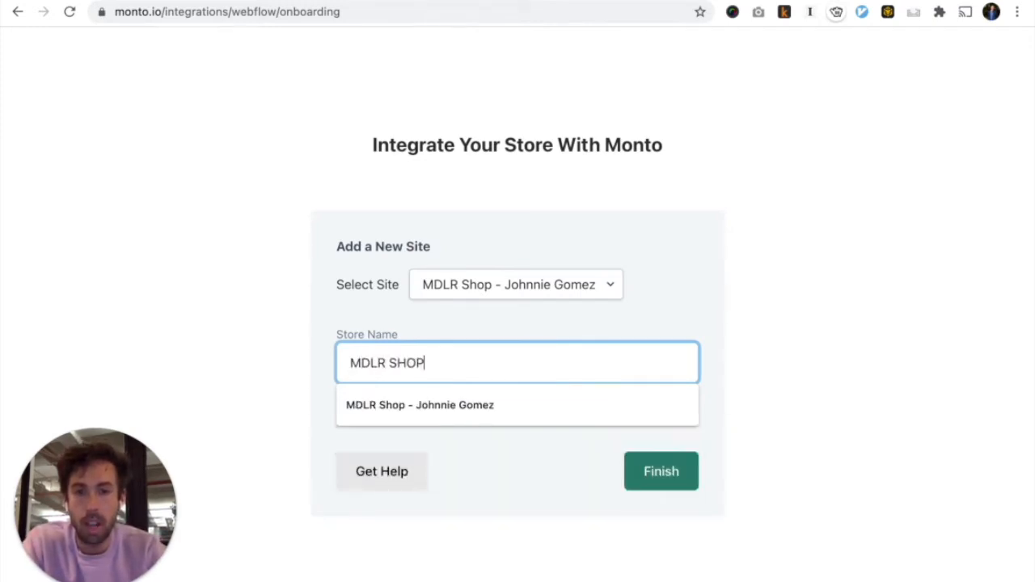
click(919, 434)
click(661, 477)
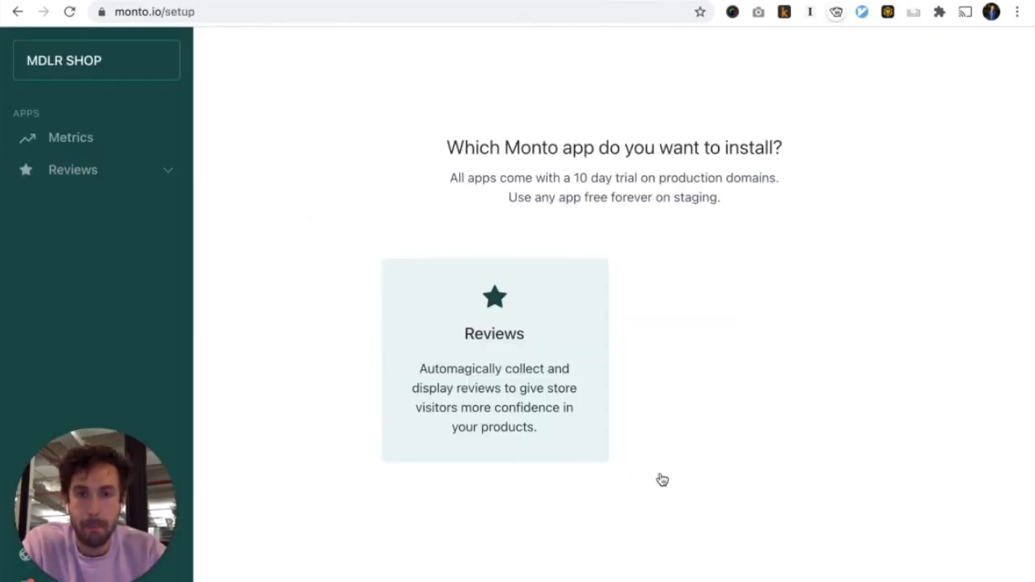
Choose Monto Reviews and select the global script snippet in its install instructions
click(542, 418)
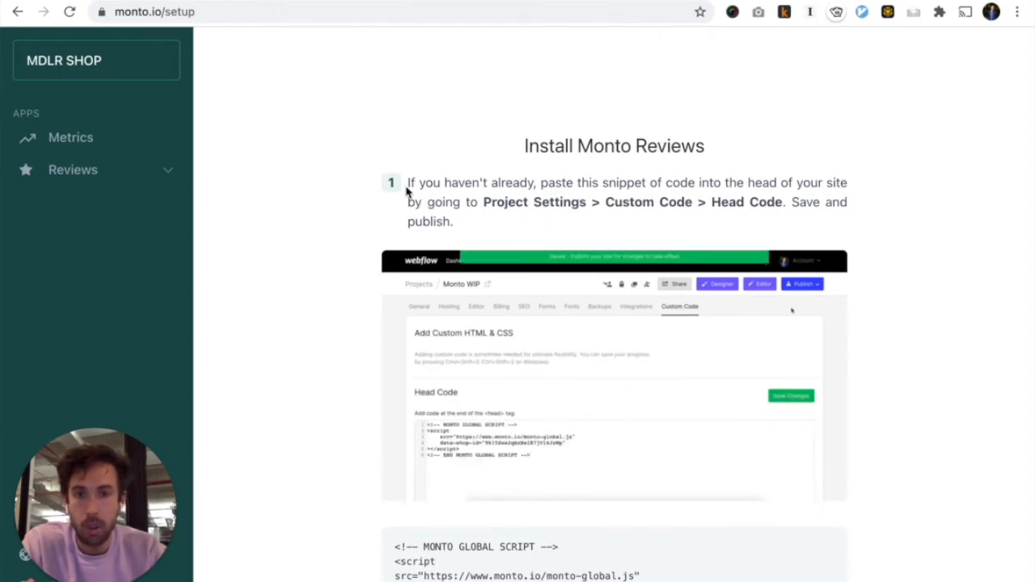
scroll(407, 190, down, 1)
scroll(356, 199, down, 7)
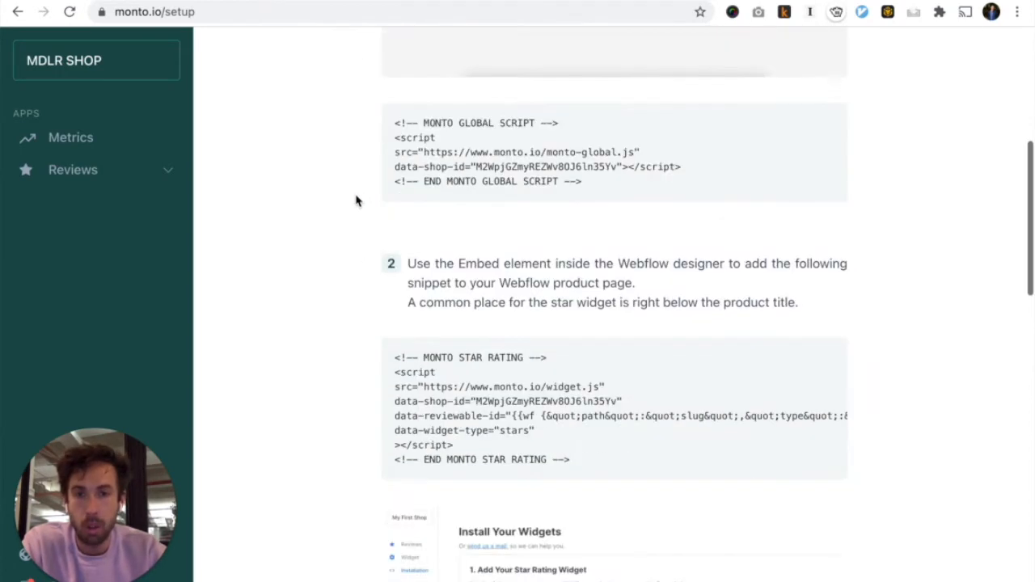
scroll(356, 200, down, 4)
scroll(356, 200, up, 11)
scroll(355, 199, down, 2)
scroll(356, 200, up, 1)
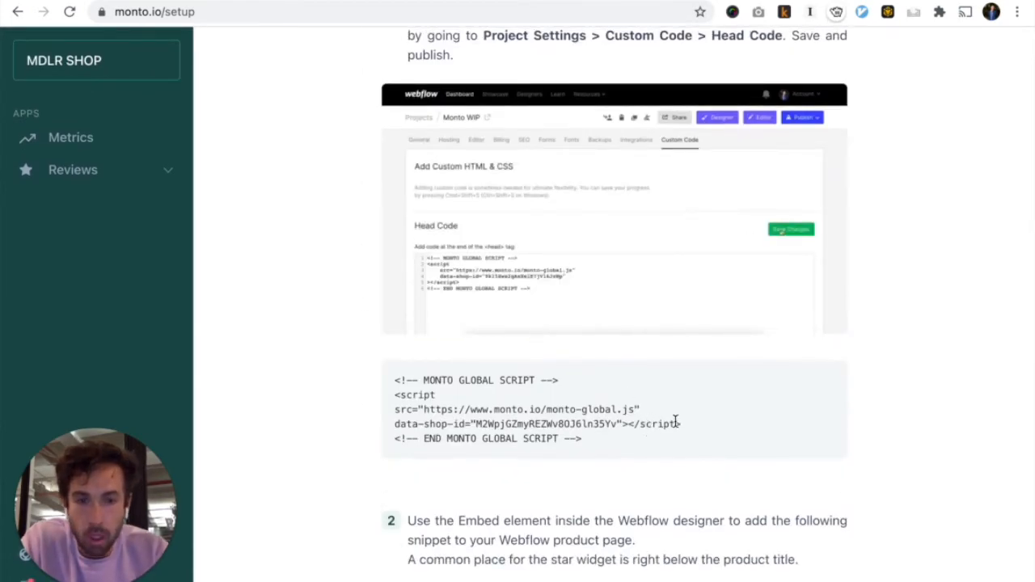
click(617, 453)
key(ctrl+c)
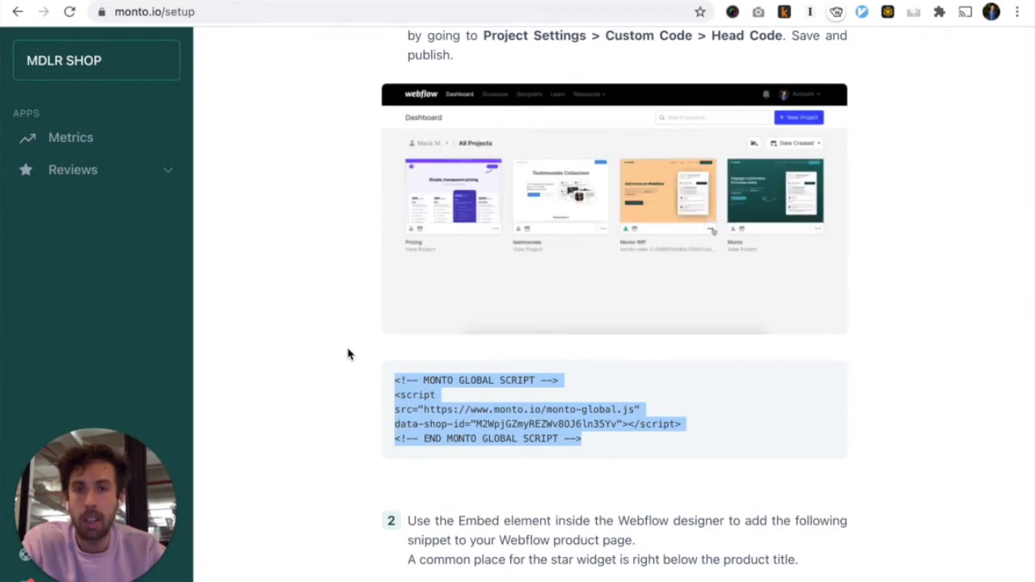
scroll(362, 346, up, 1)
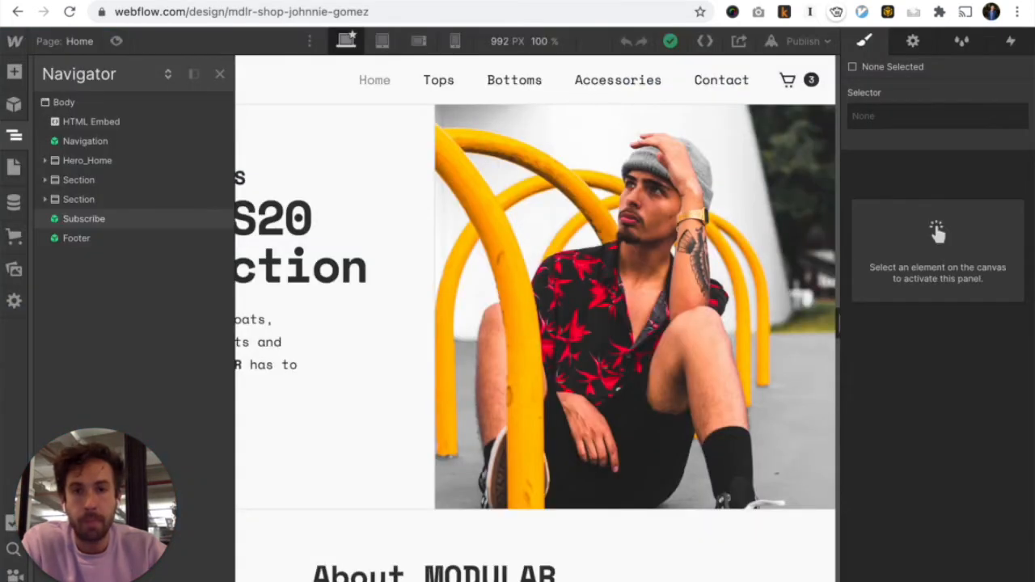
Paste the Monto global script into Project Settings' Head Code, save, and return to the Designer
click(14, 43)
click(66, 86)
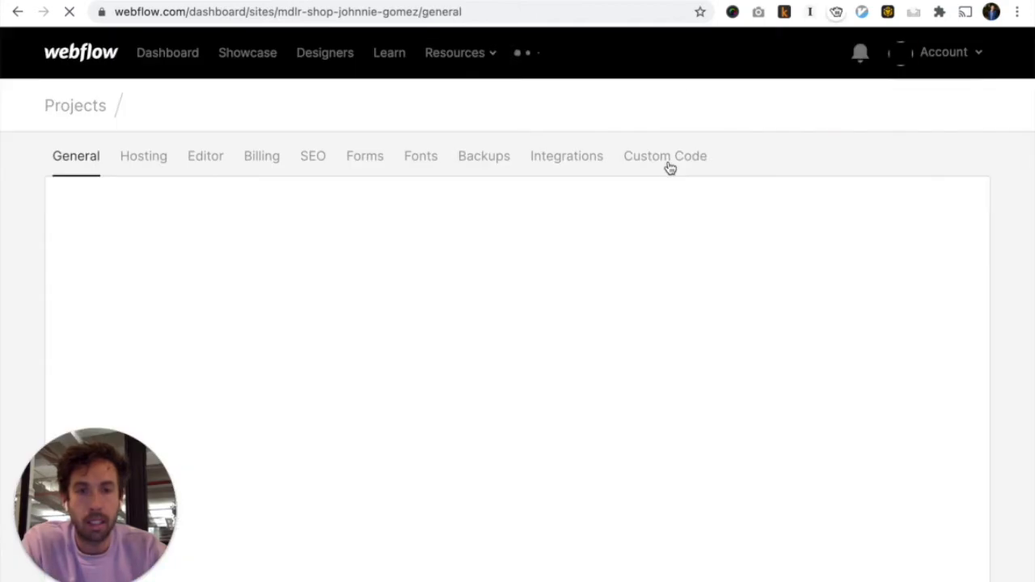
click(670, 165)
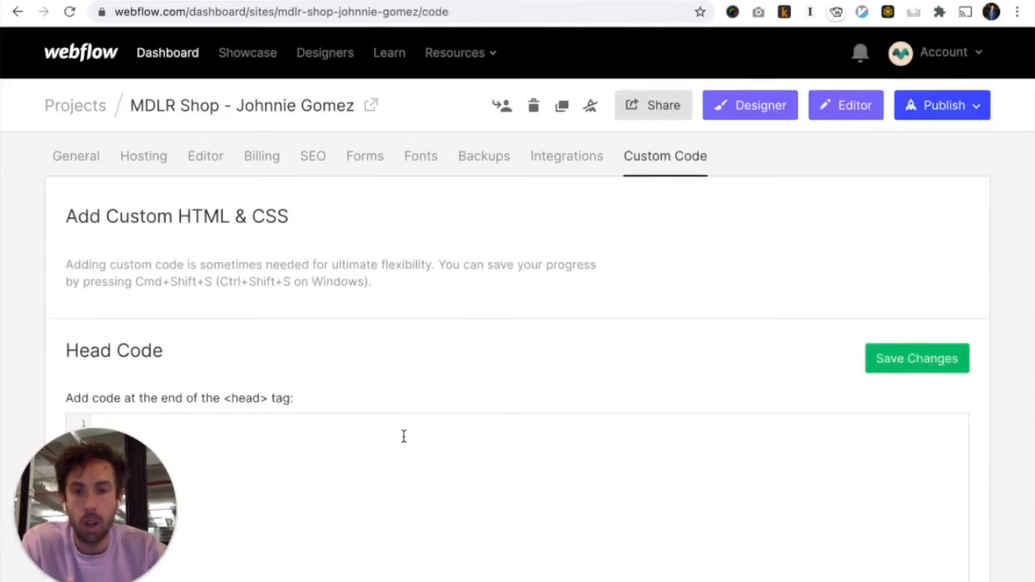
key(ctrl+v)
scroll(392, 466, down, 2)
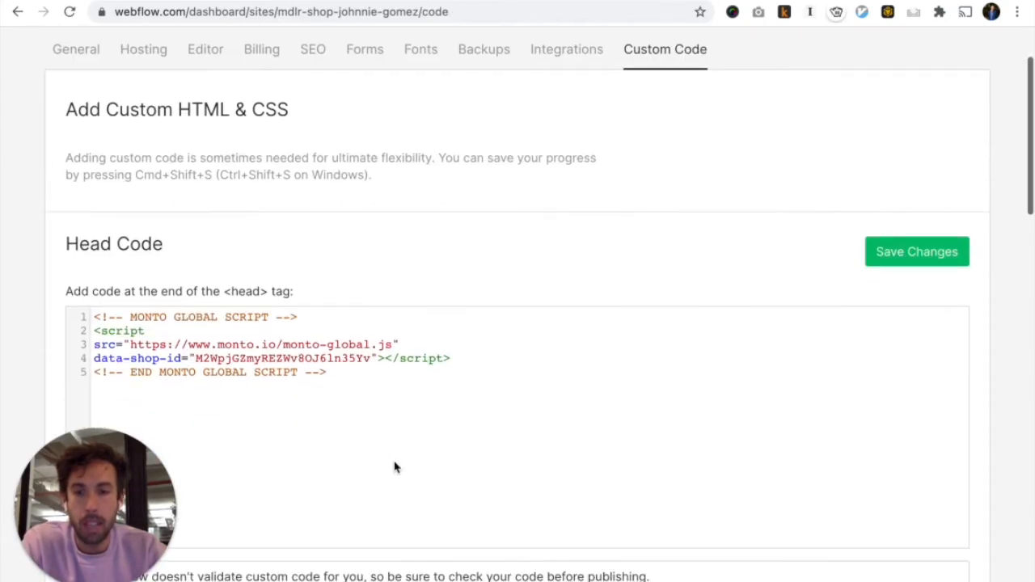
click(923, 257)
scroll(658, 197, up, 3)
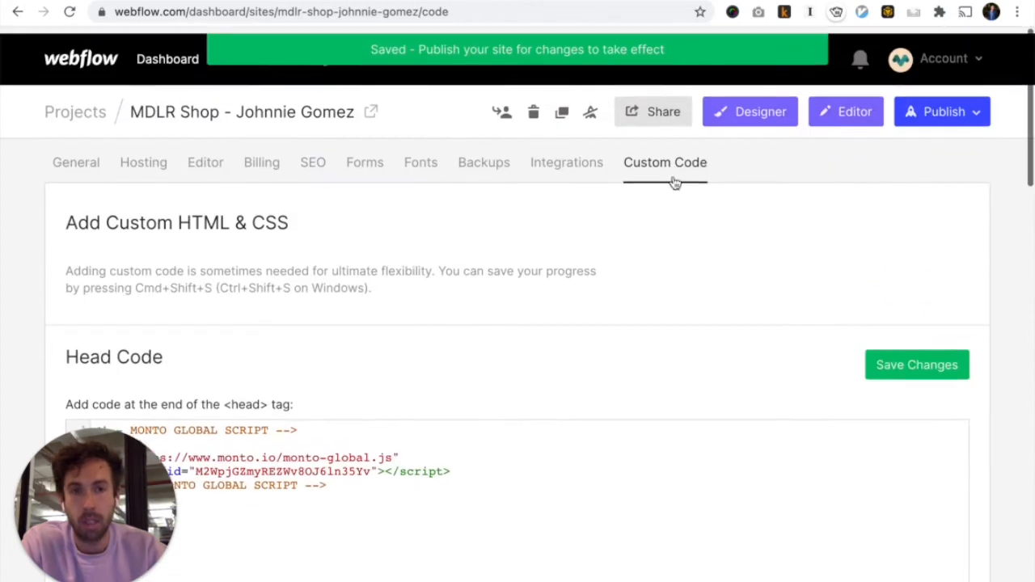
click(742, 116)
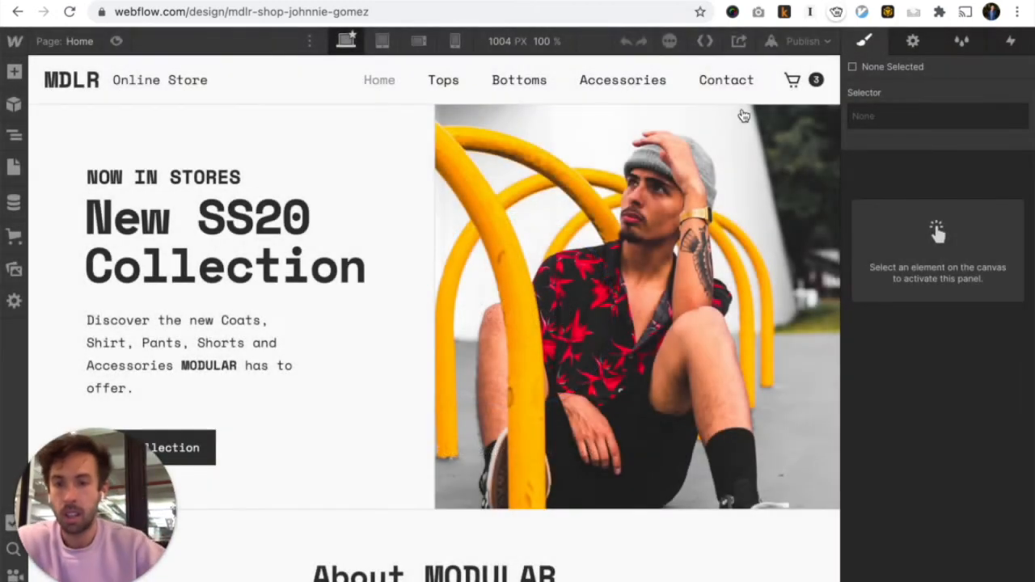
Select the step 2 star rating snippet on Monto's setup page and return to Webflow
key(ctrl+Tab)
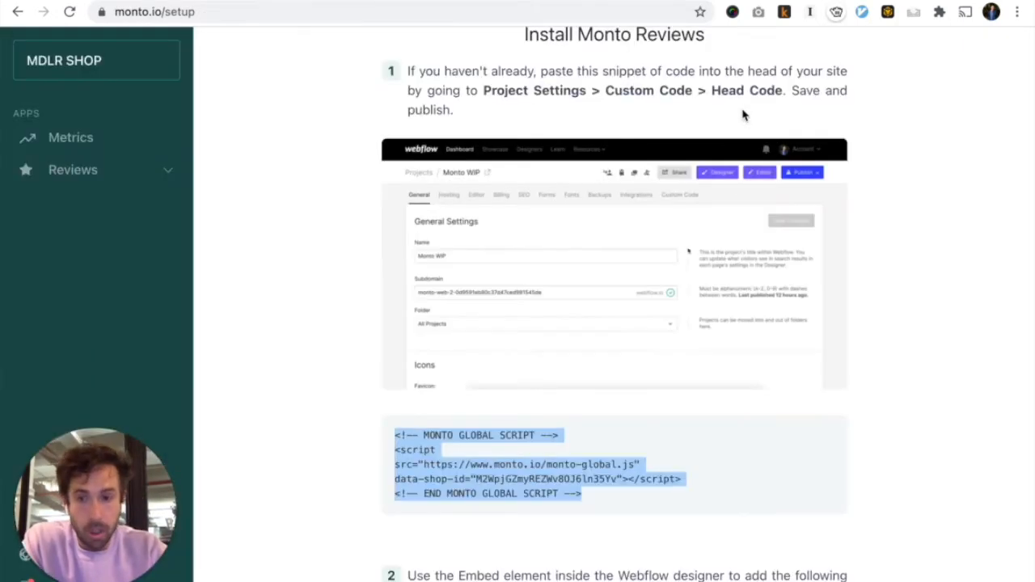
scroll(345, 453, down, 5)
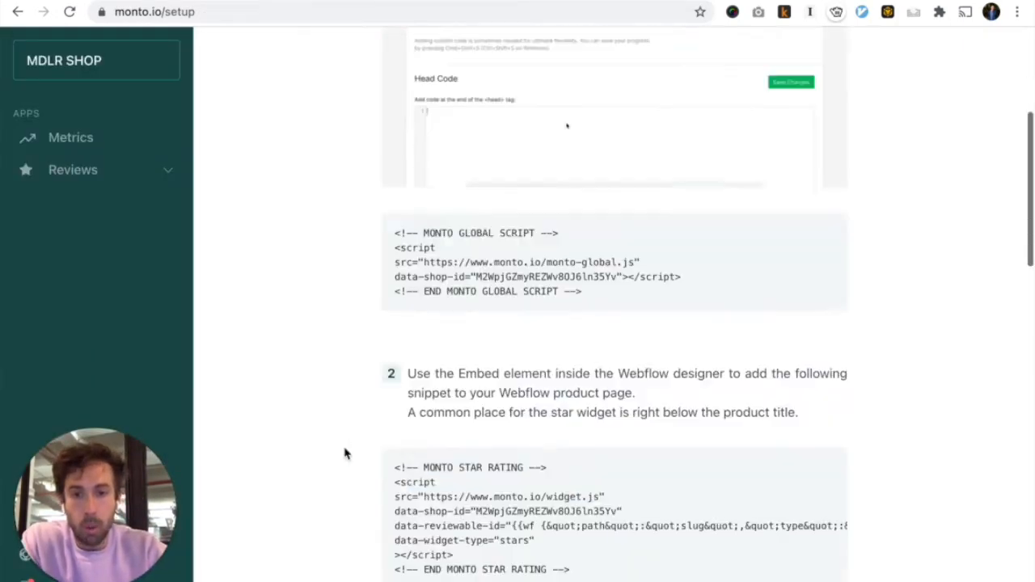
drag(396, 286, 606, 392)
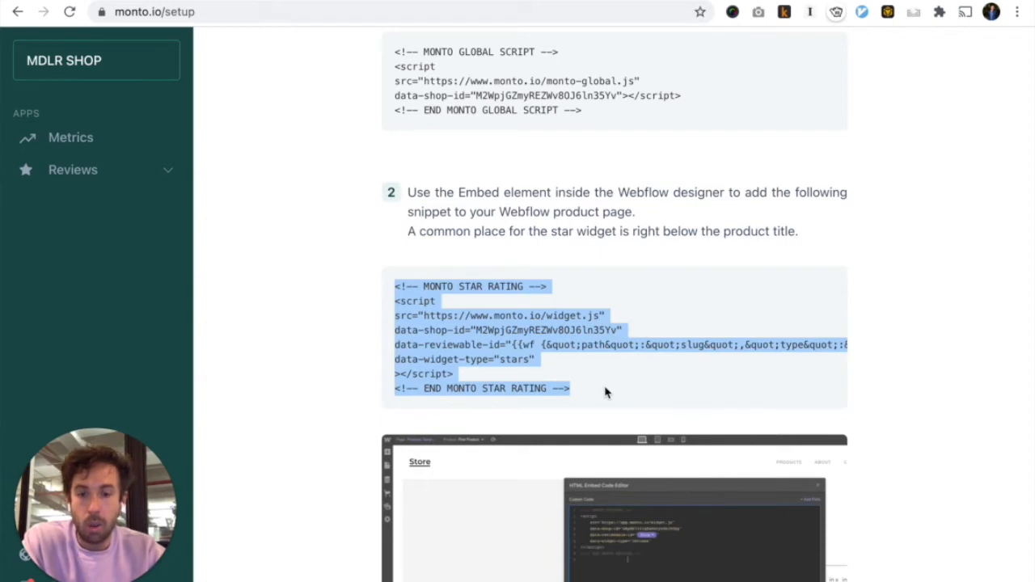
key(ctrl+Tab)
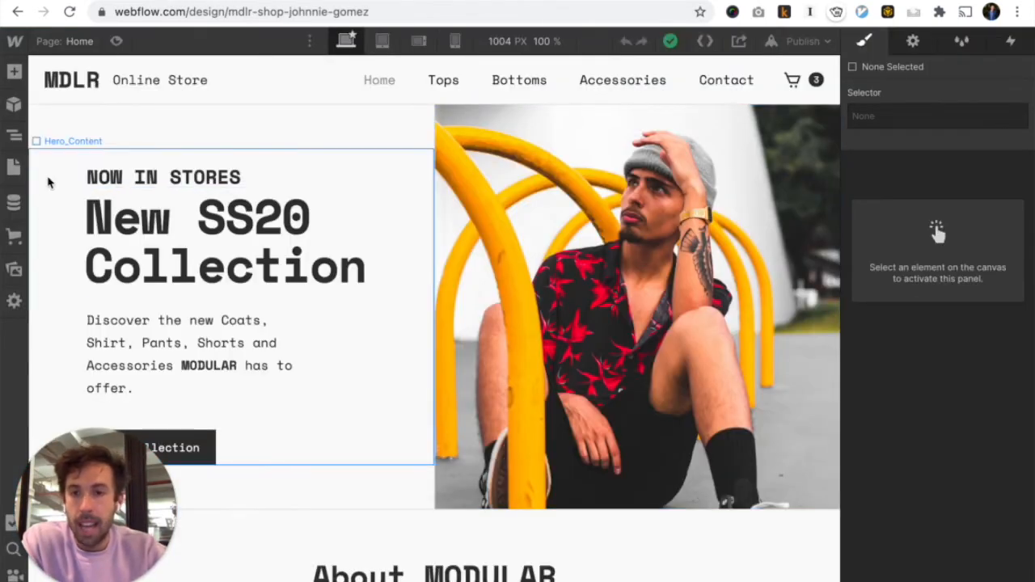
On the Products Template, add an HTML Embed holding the star-rating code below the product title
click(16, 168)
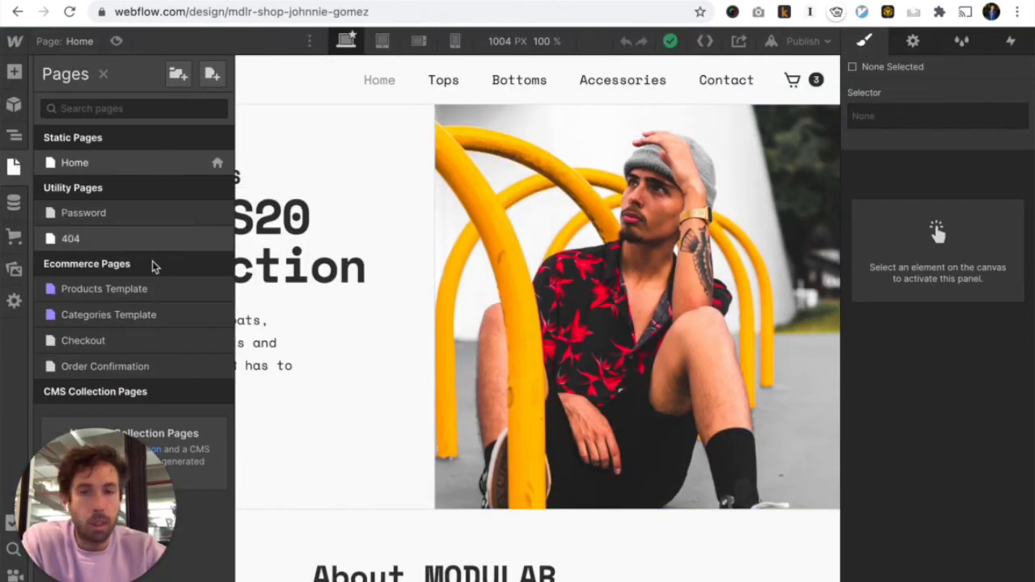
click(138, 299)
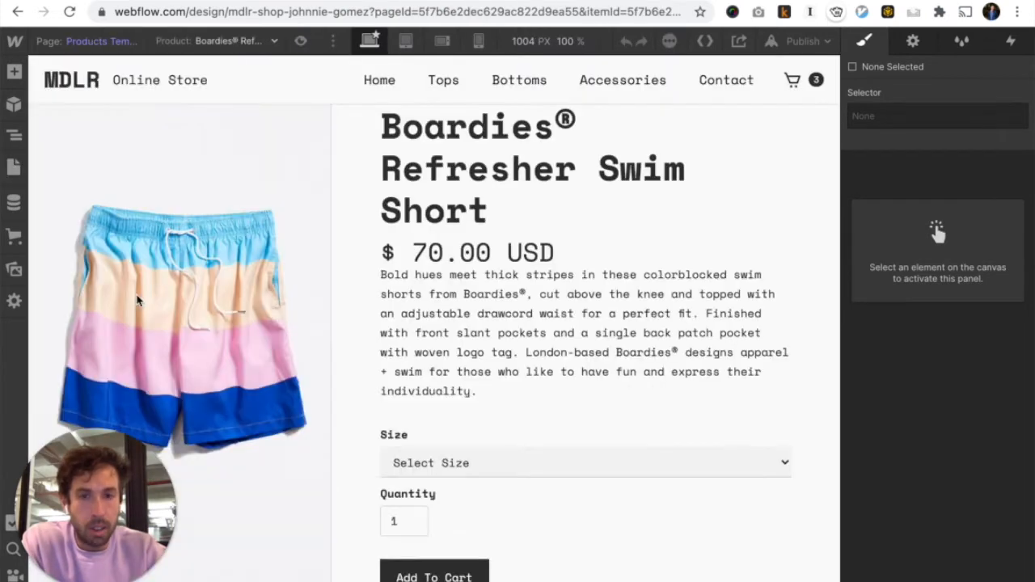
key(super+e)
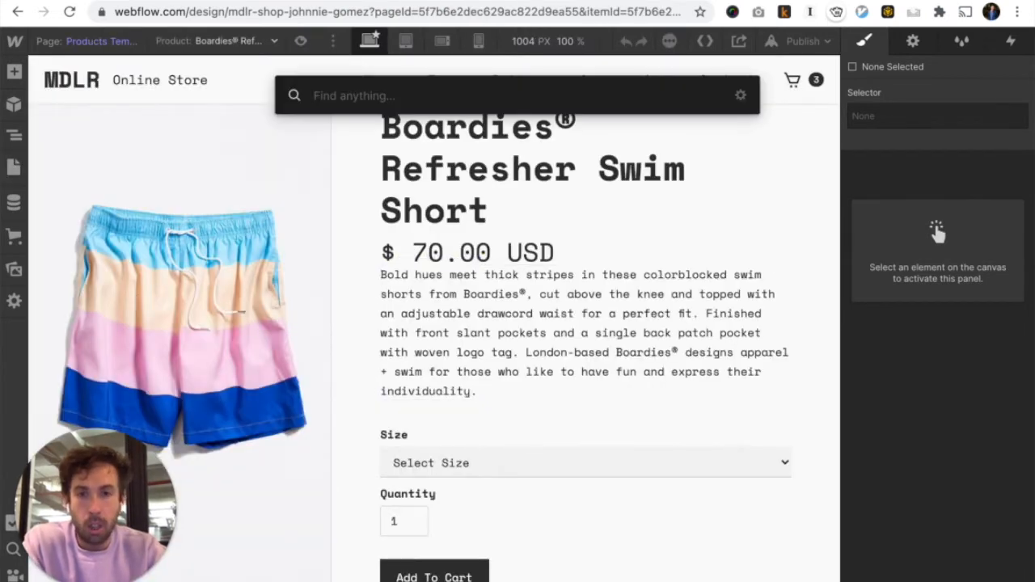
text(embed)
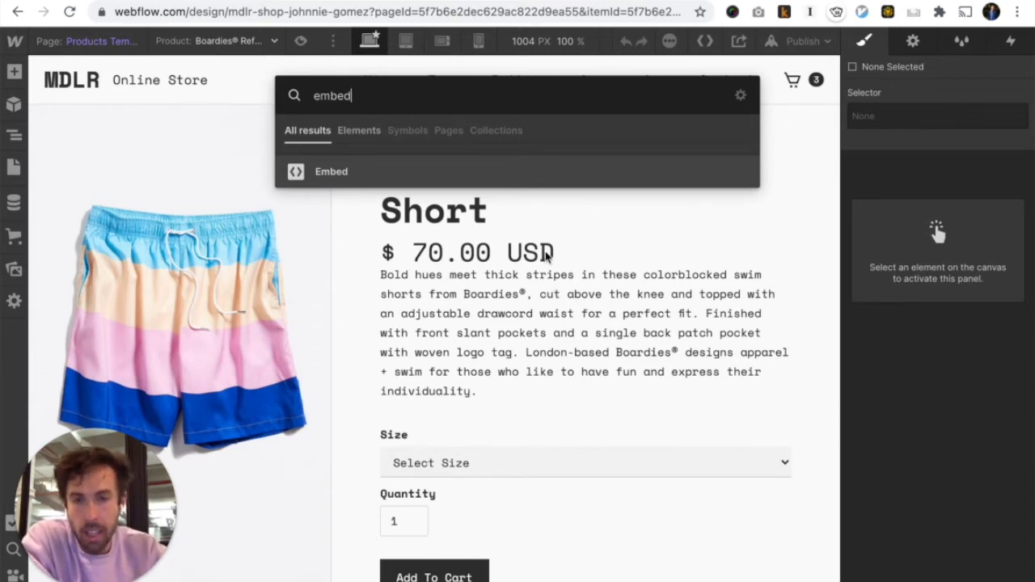
drag(397, 170, 448, 213)
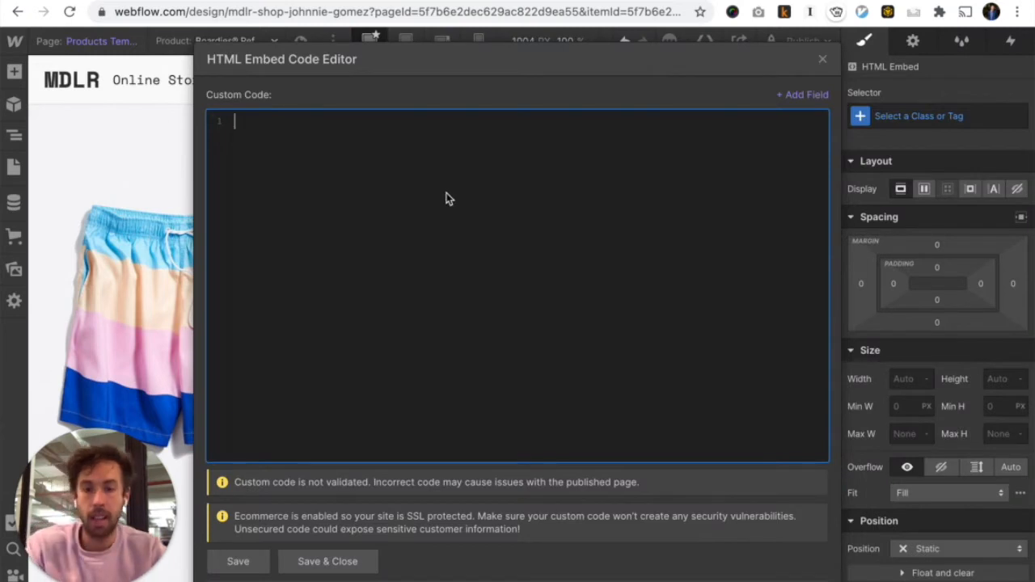
text(<!-- MONTO STAR RATING --> <script src="https://www.monto.io/widget.js" data-shop-id="M2WpjGZmyREZWv8OJ6ln35Yv" data-reviewable-id="Slug" data-widget-type="stars" ></script> <!-- END MONTO STAR RATING -->)
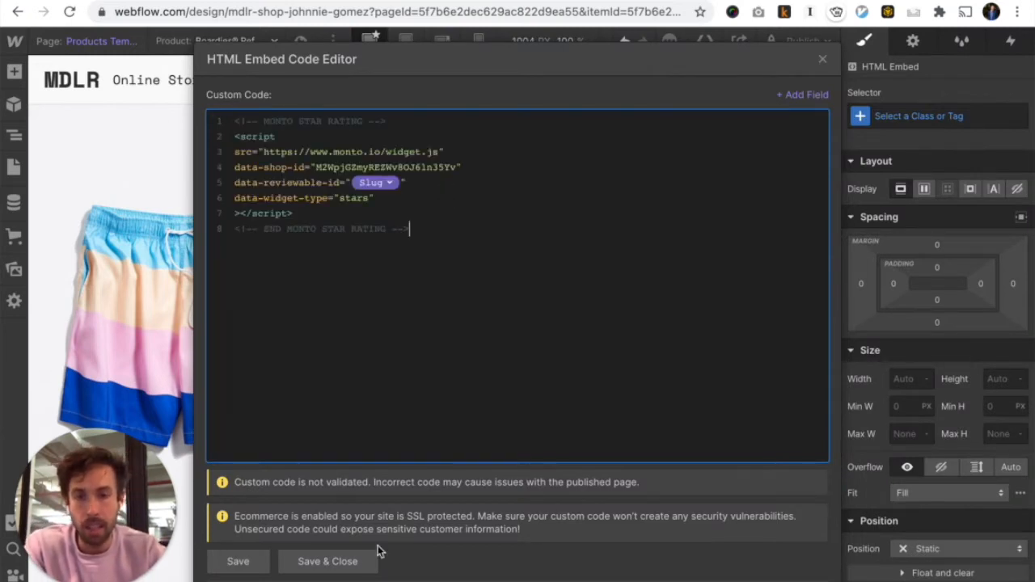
click(340, 559)
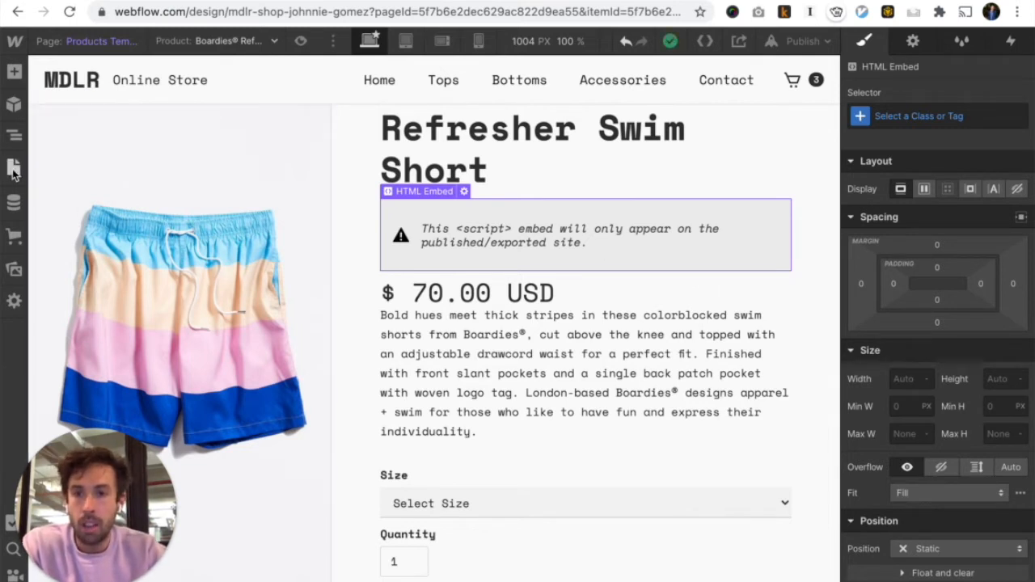
click(13, 168)
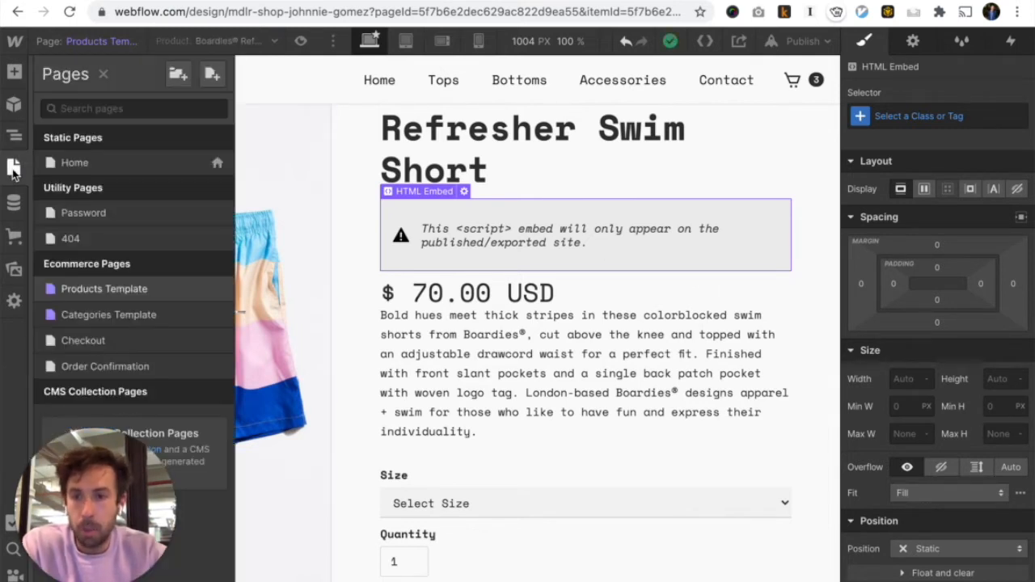
On the Categories Template, add an HTML Embed with the star-rating code inside ProductInfo
click(135, 318)
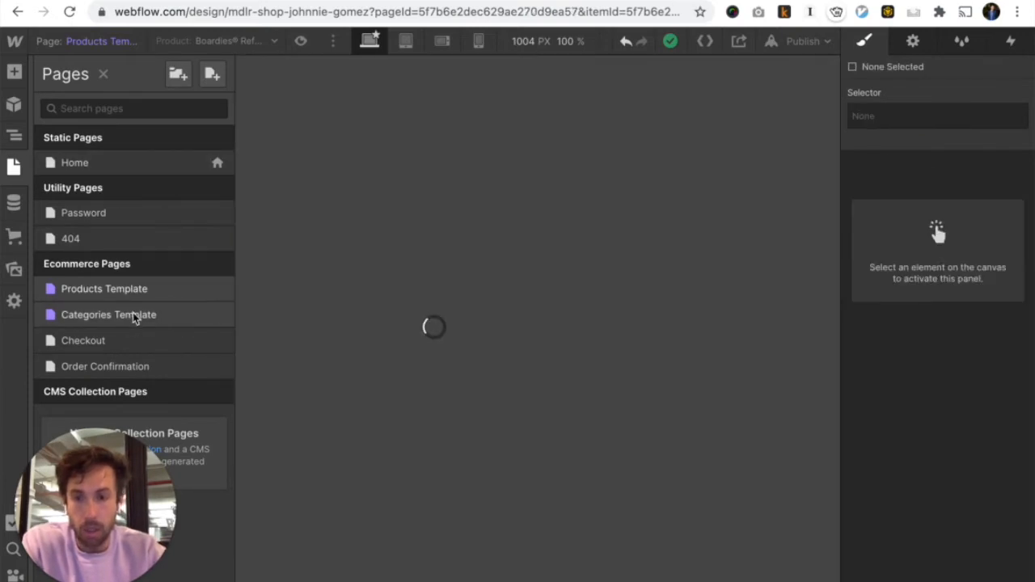
scroll(311, 430, down, 2)
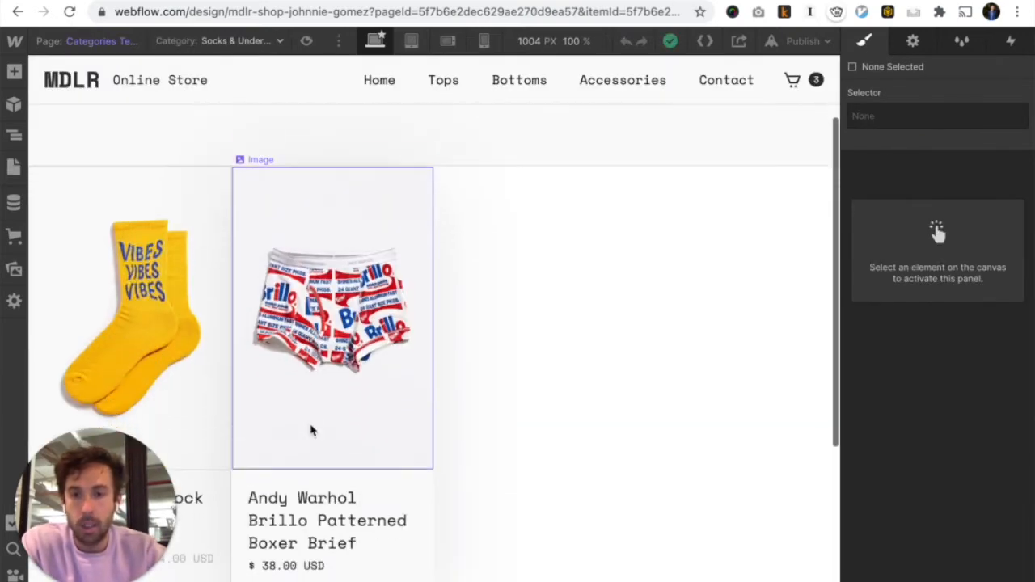
key(super+e)
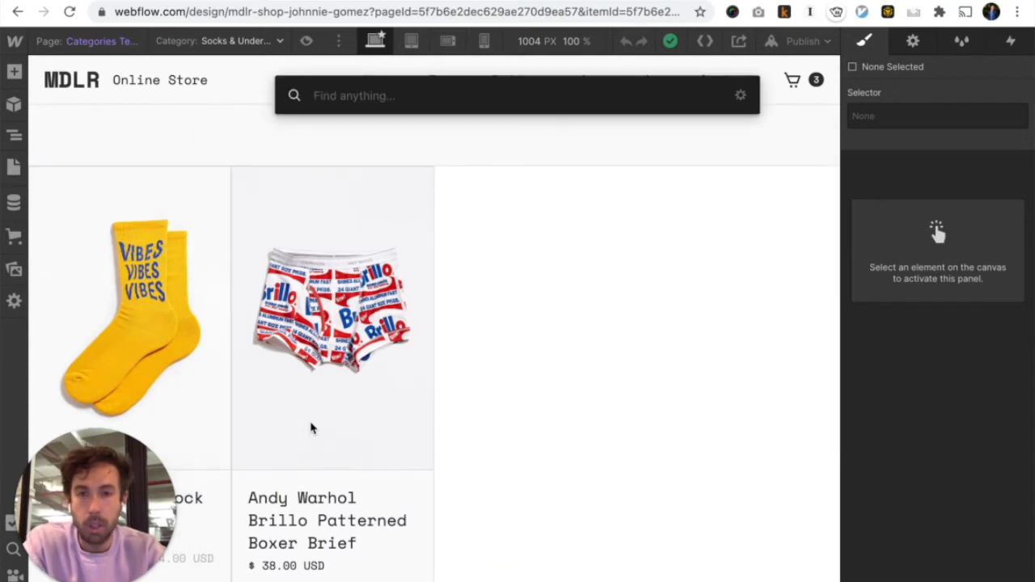
text(embed)
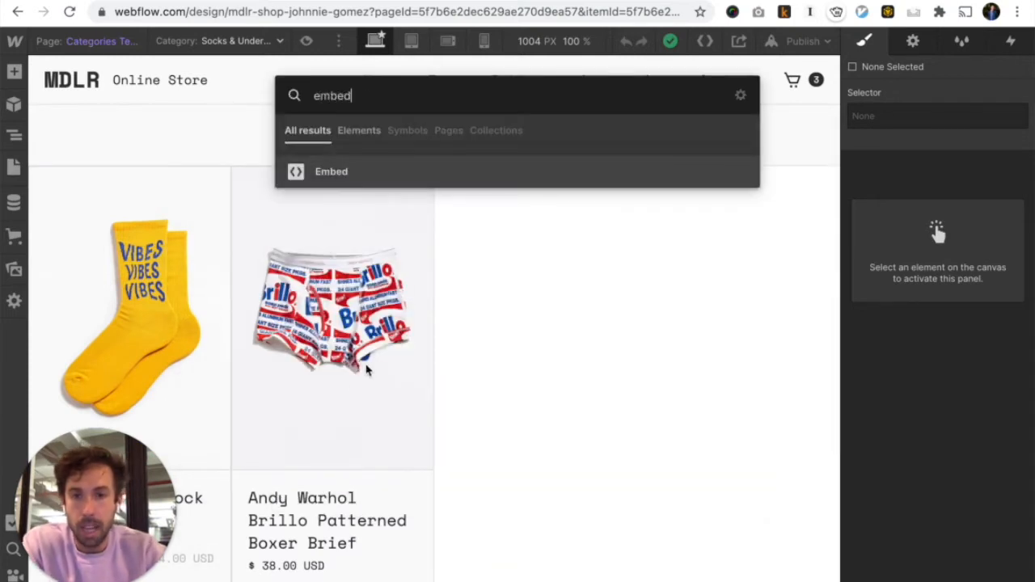
drag(358, 171, 318, 508)
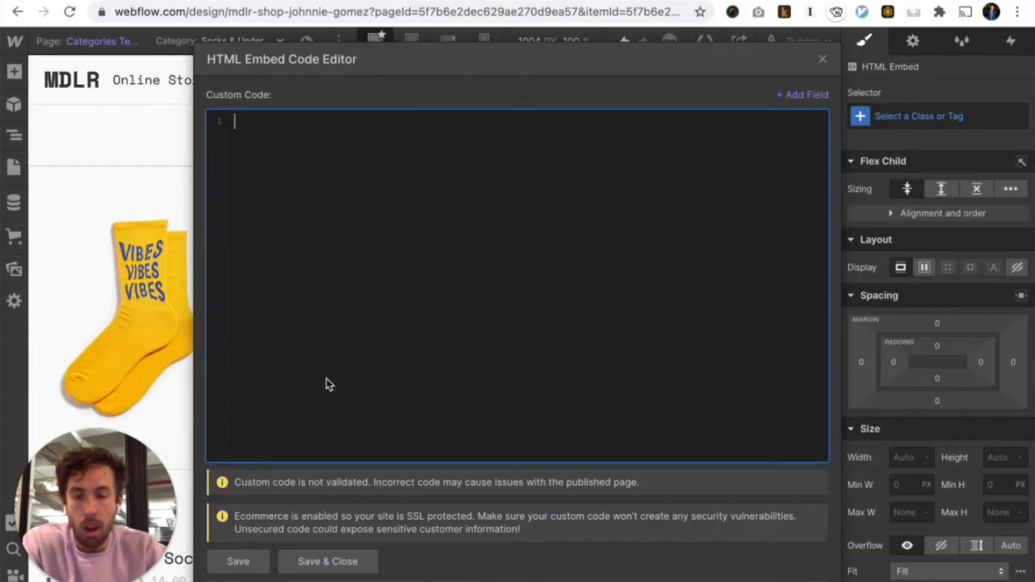
text(<!-- MONTO STAR RATING --> <script src="https://www.monto.io/widget.js" data-shop-id="MZWpjGZmyREZWv8OJ6ln35Yv" data-reviewable-id="Slug" data-widget-type="stars" ></script> <!-- END MONTO STAR RATING -->)
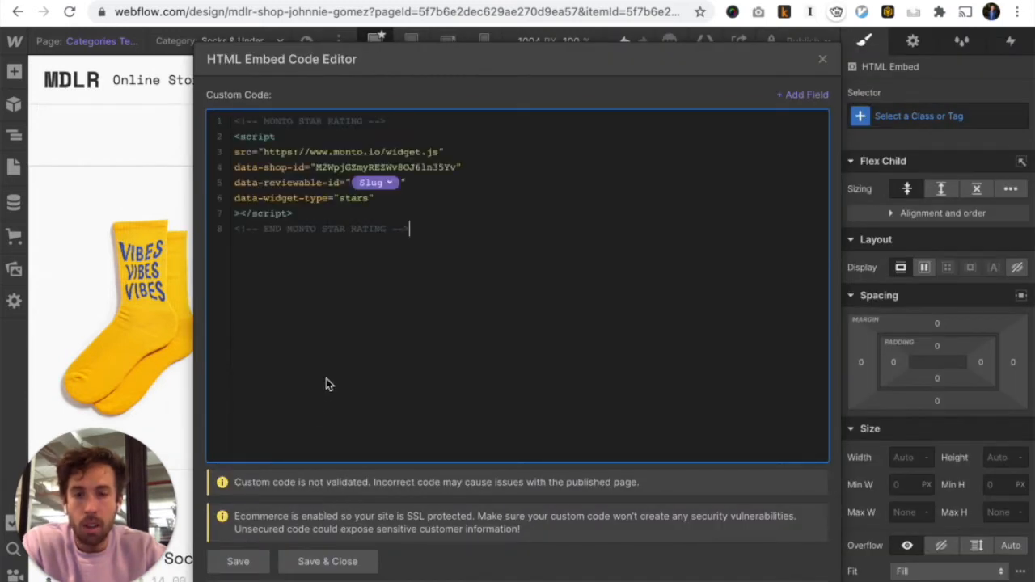
click(327, 561)
In the Navigator, move the HTML Embed directly below ProductInfo_Title
scroll(347, 509, down, 3)
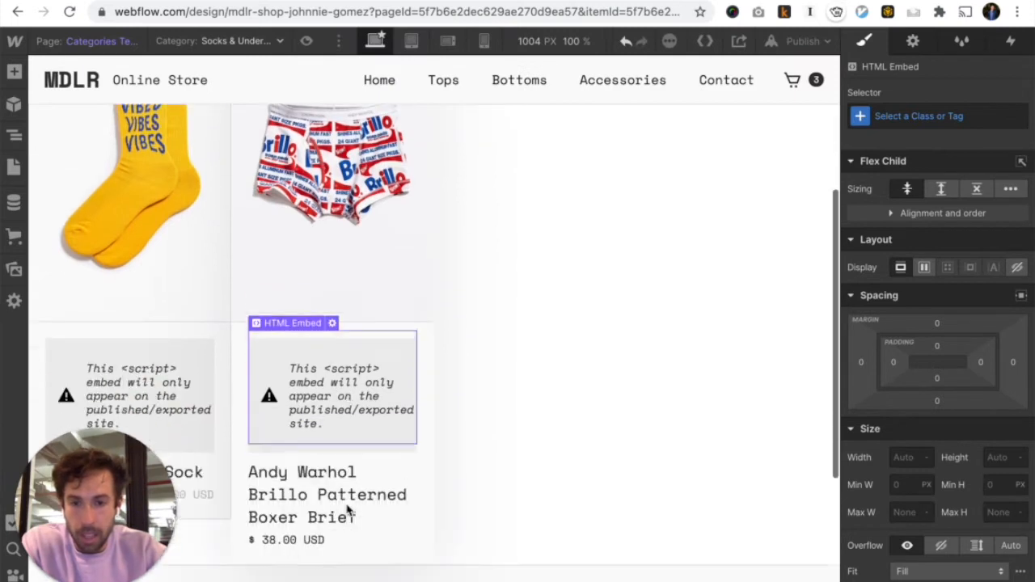
scroll(347, 509, down, 1)
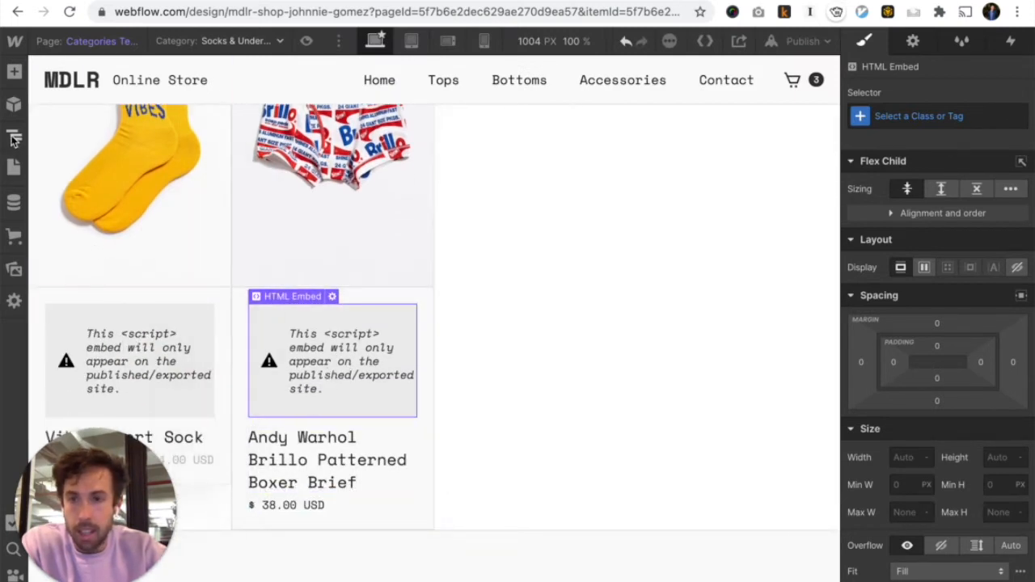
key(z)
drag(144, 276, 146, 303)
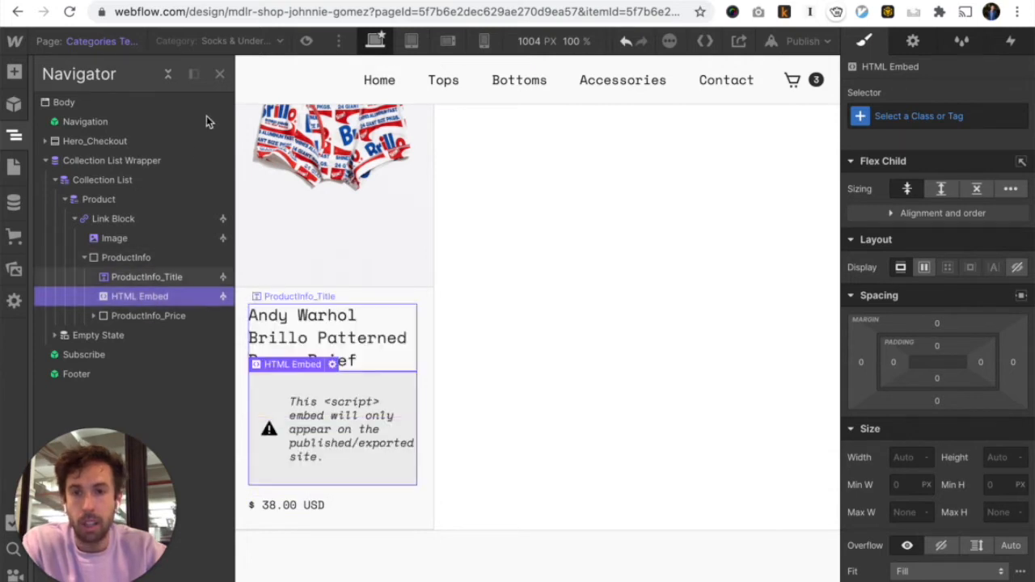
click(220, 75)
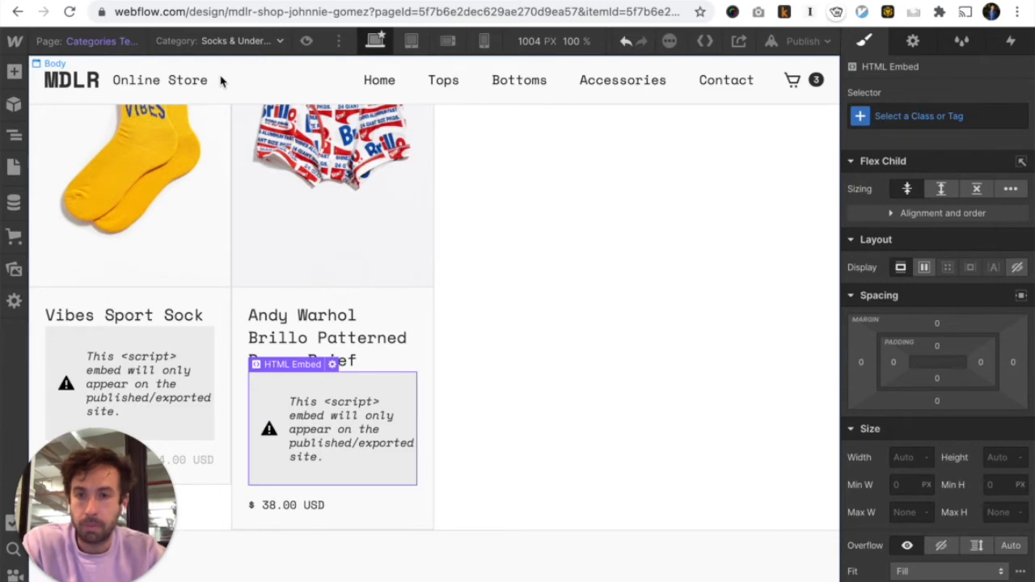
Select the step 3 code snippet on Monto's setup page
key(ctrl+Tab)
scroll(306, 389, down, 5)
scroll(307, 390, down, 4)
drag(543, 303, 395, 204)
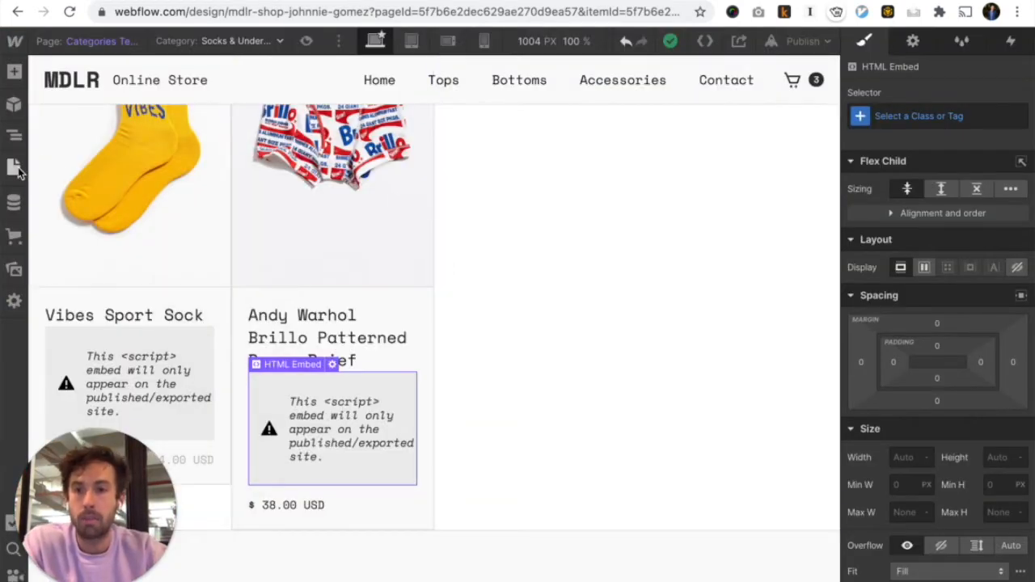
On the Products Template, add a Section below Add To Cart and give it a top margin
click(16, 168)
click(119, 292)
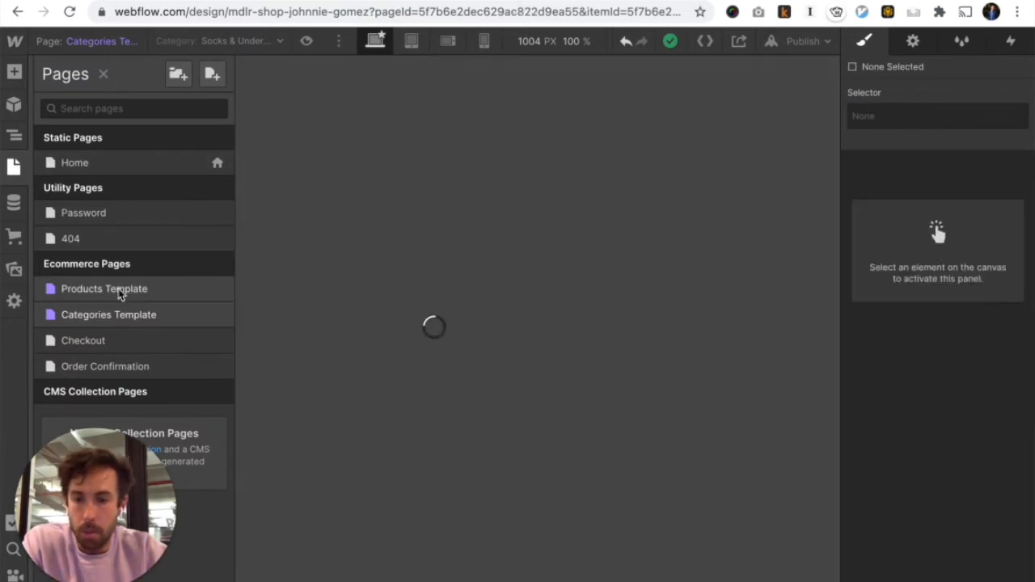
scroll(388, 396, down, 4)
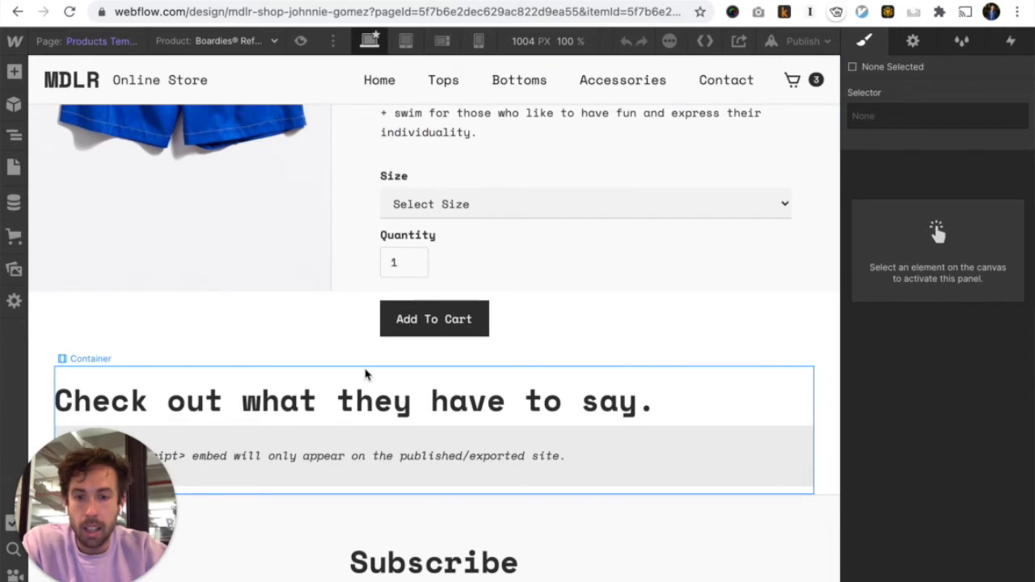
key(super+e)
text(section)
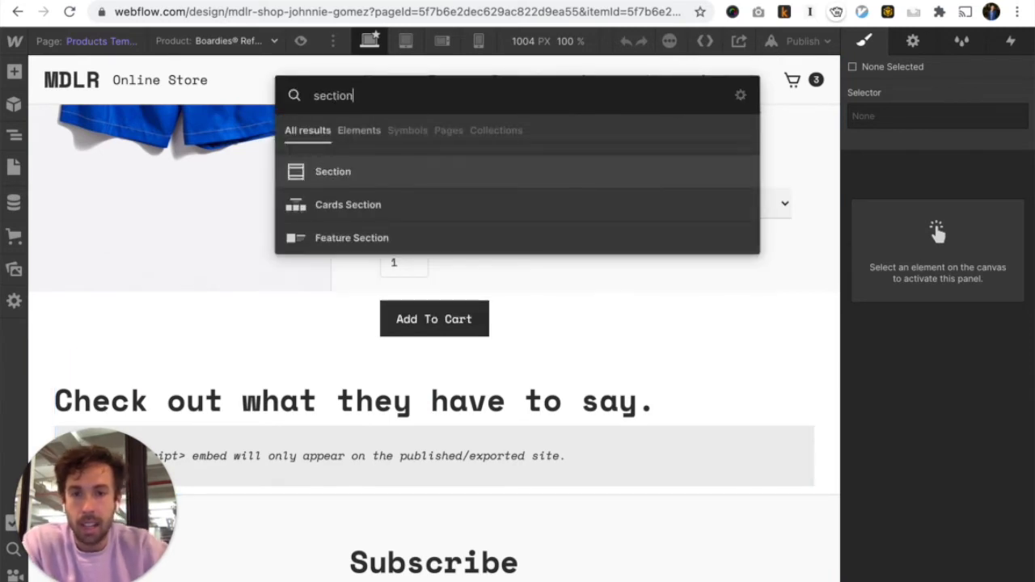
drag(363, 176, 328, 358)
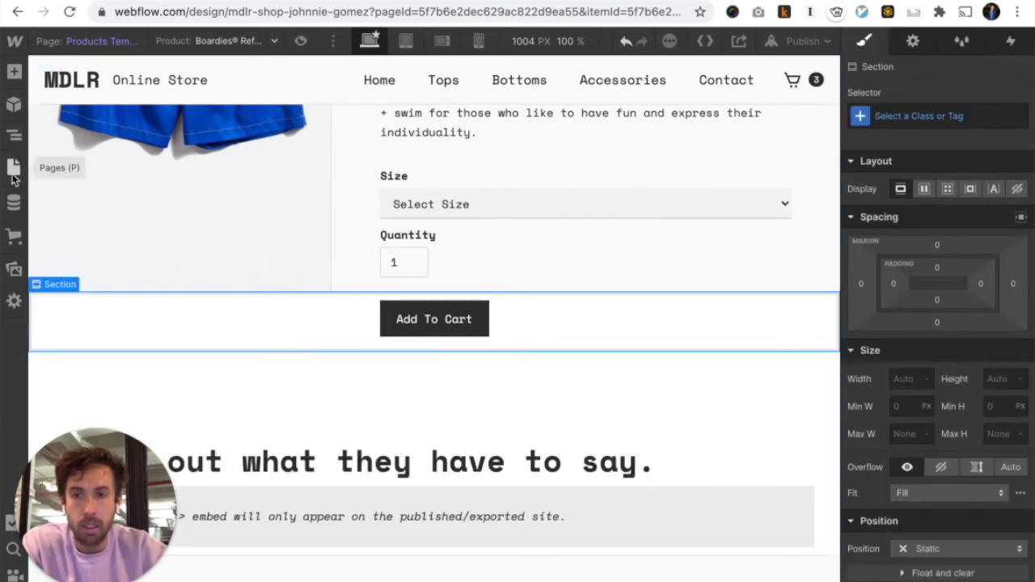
drag(936, 241, 940, 167)
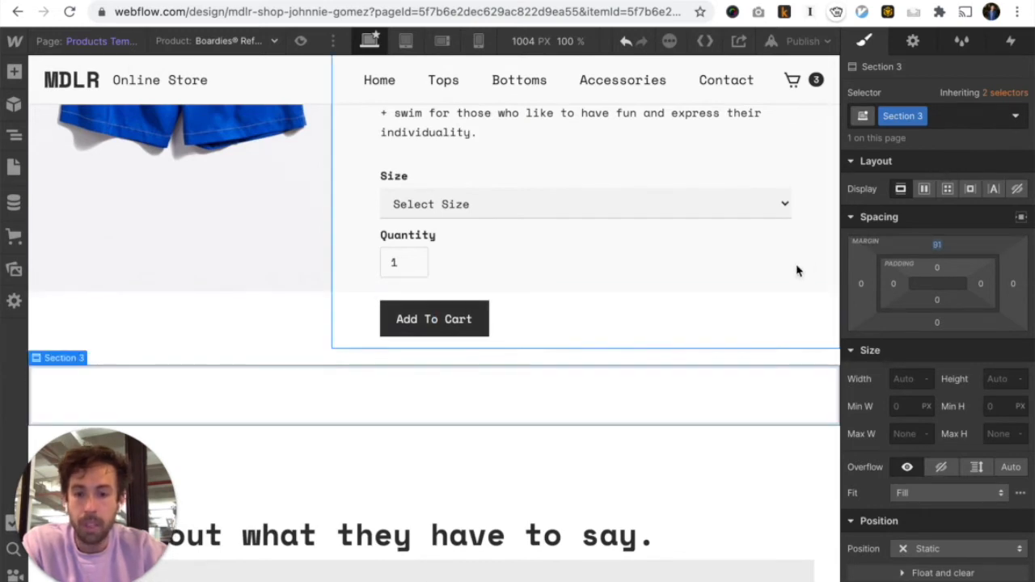
Place a Container inside the new section with a Heading inside it
key(super+e)
text(container)
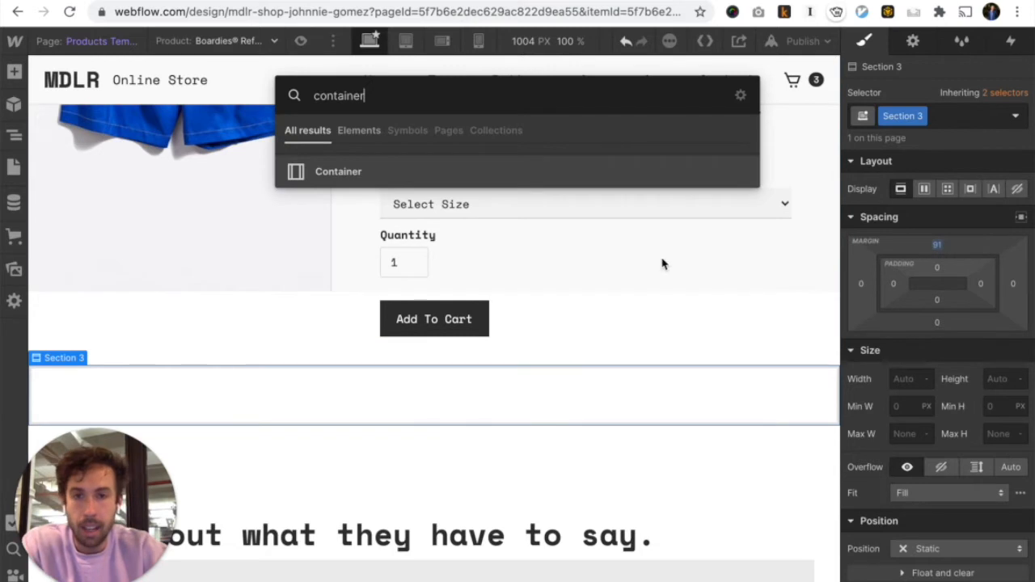
drag(397, 172, 415, 394)
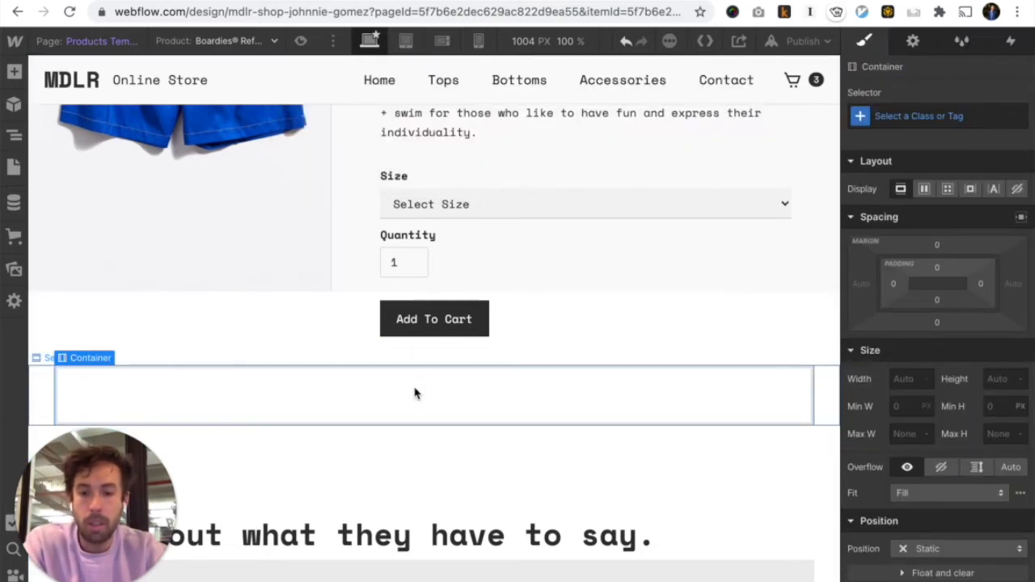
key(super+t)
key(super+w)
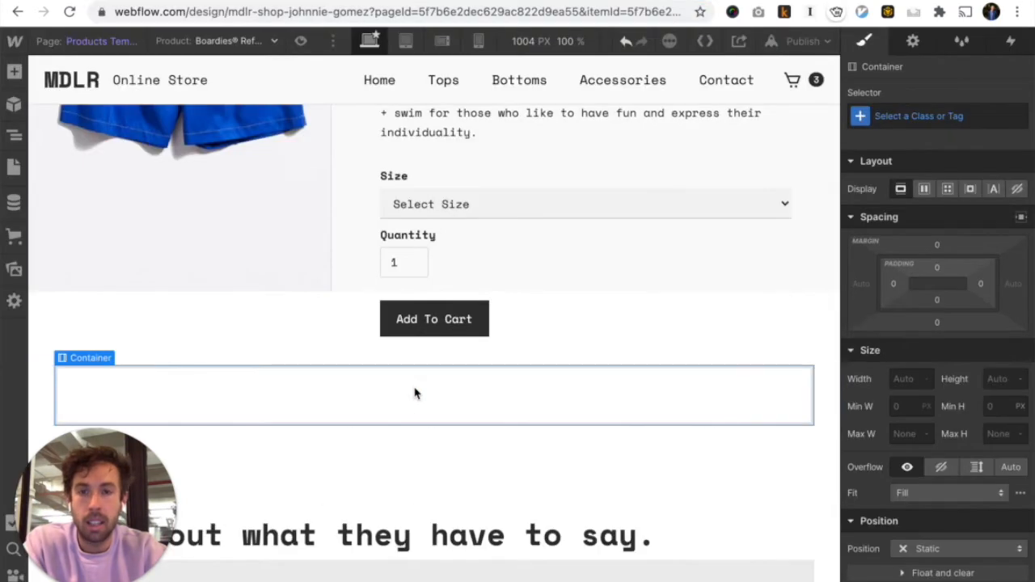
key(super+e)
text(head)
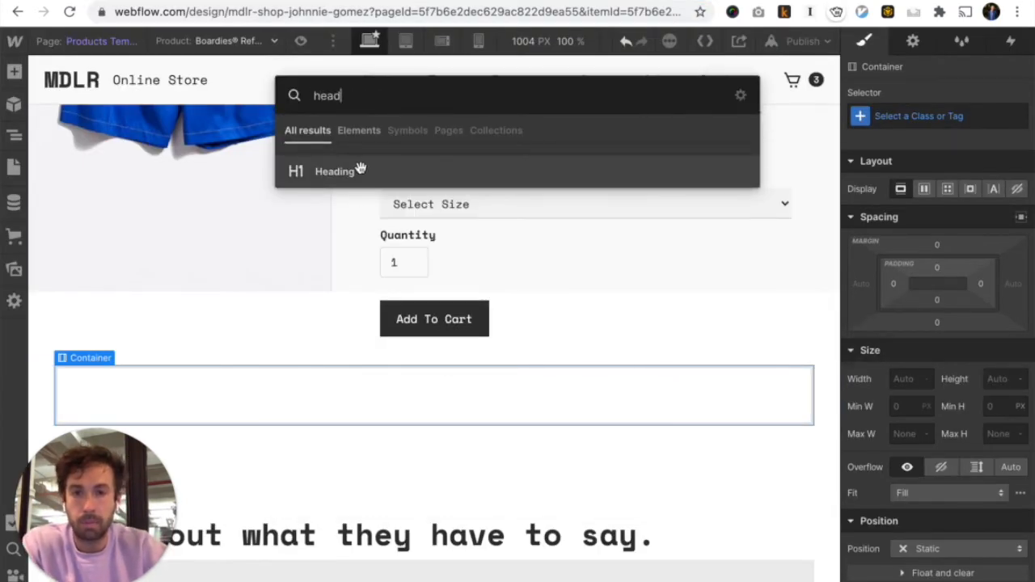
drag(361, 169, 374, 390)
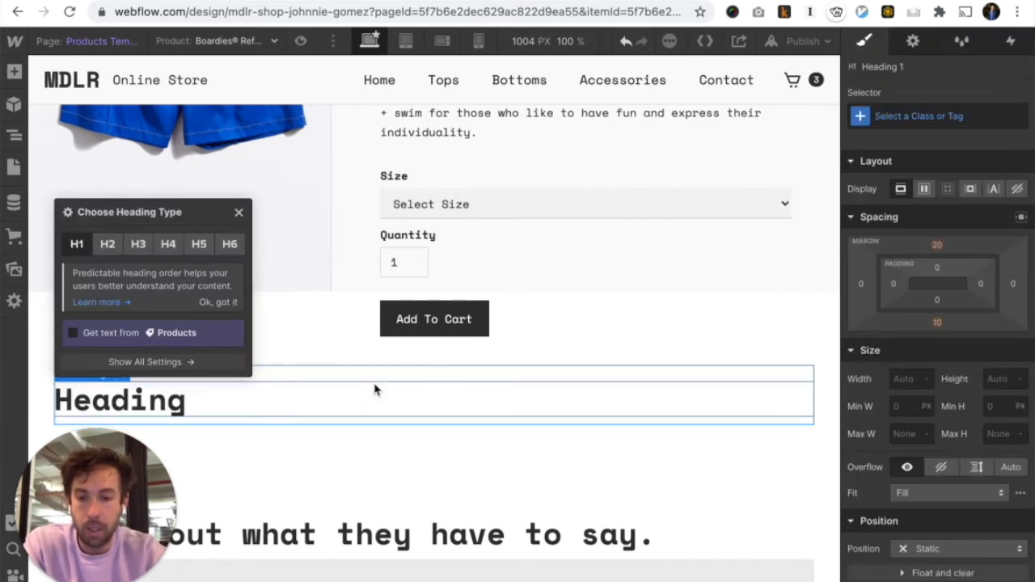
Add an Embed below the heading and paste the Monto reviews widget code into it
key(super+e)
text(embed)
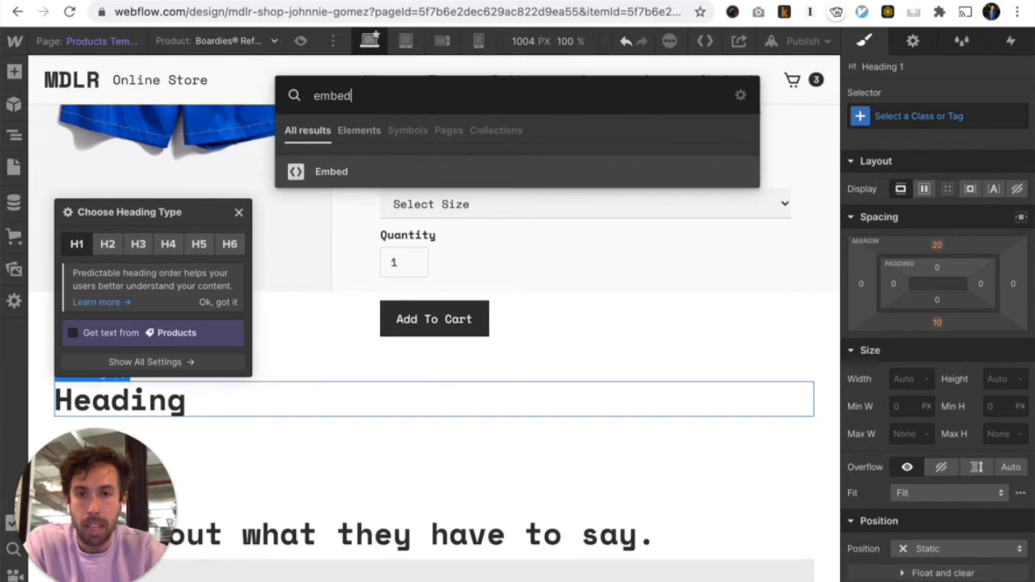
drag(364, 172, 315, 410)
text(<!-- MONTO REVIEWS --> <script src="https://www.monto.io/widget.js" data-shop-id="M2WpjGZmyREZWv8OJ6ln35Yv" data-reviewable-id="Slug" data-widget-type="reviews" ></script> <!-- END MONTO REVIEWS -->)
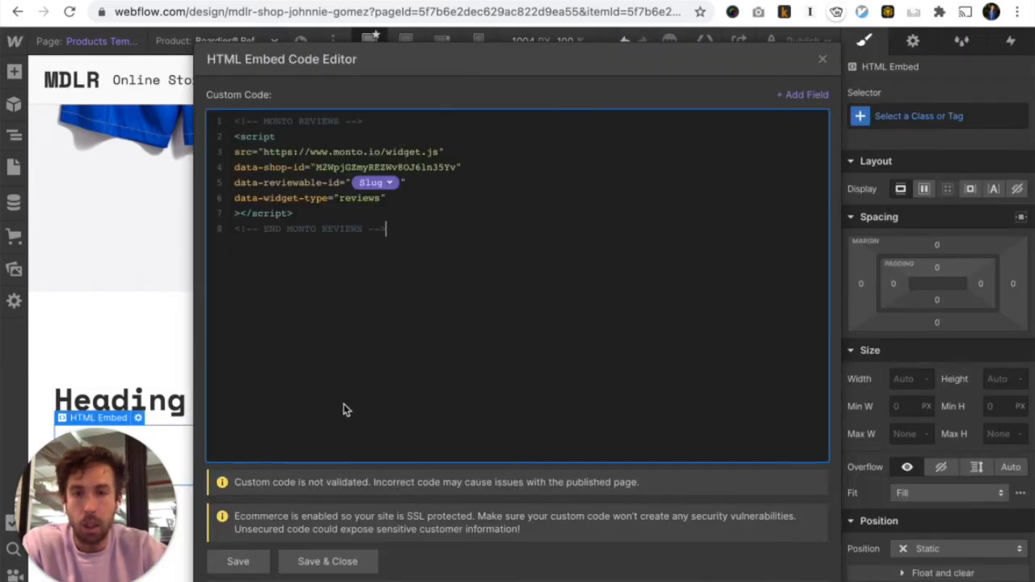
Save the Monto reviews embed code and scroll back up the canvas
click(346, 562)
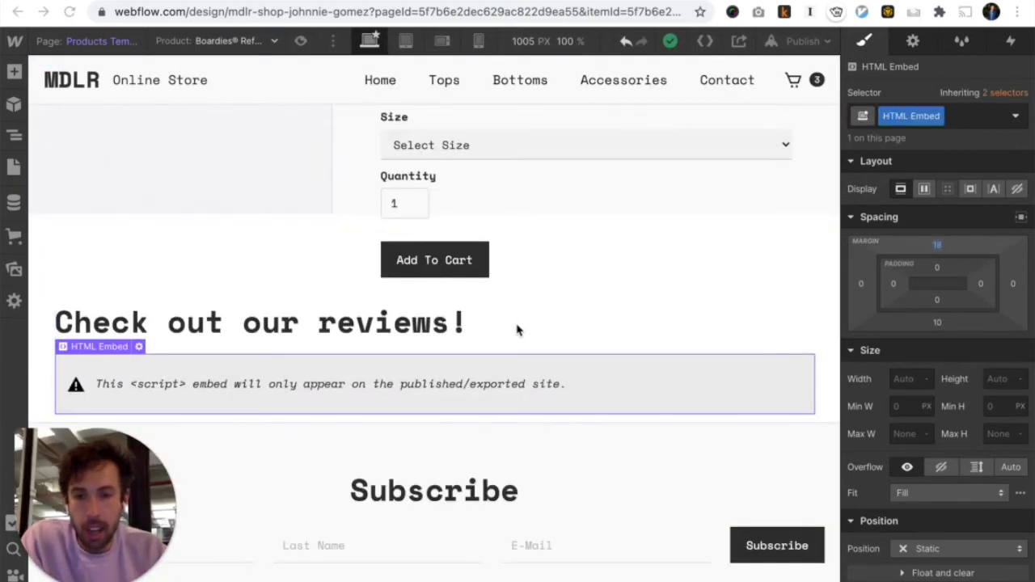
scroll(502, 378, up, 1)
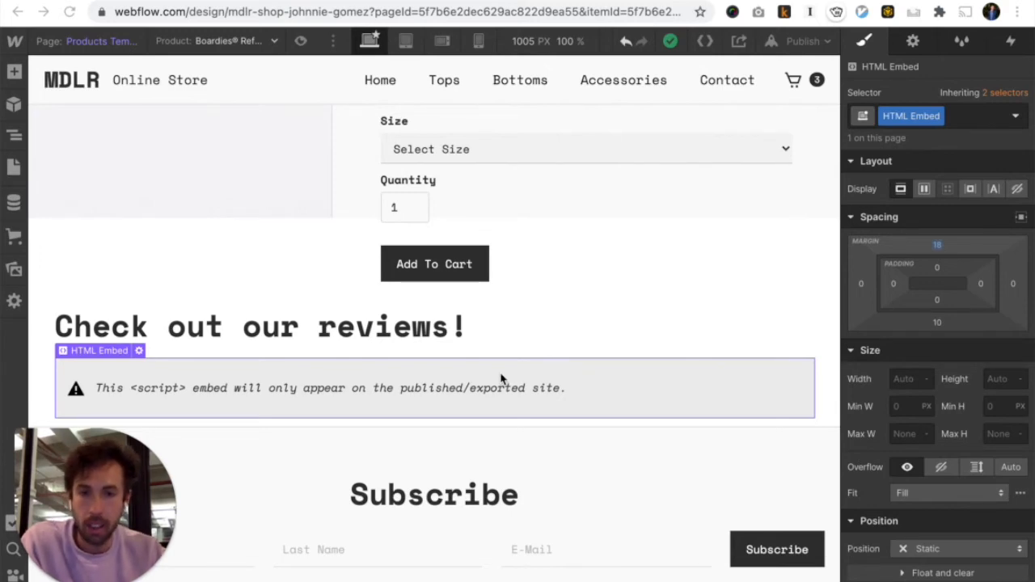
scroll(502, 377, up, 2)
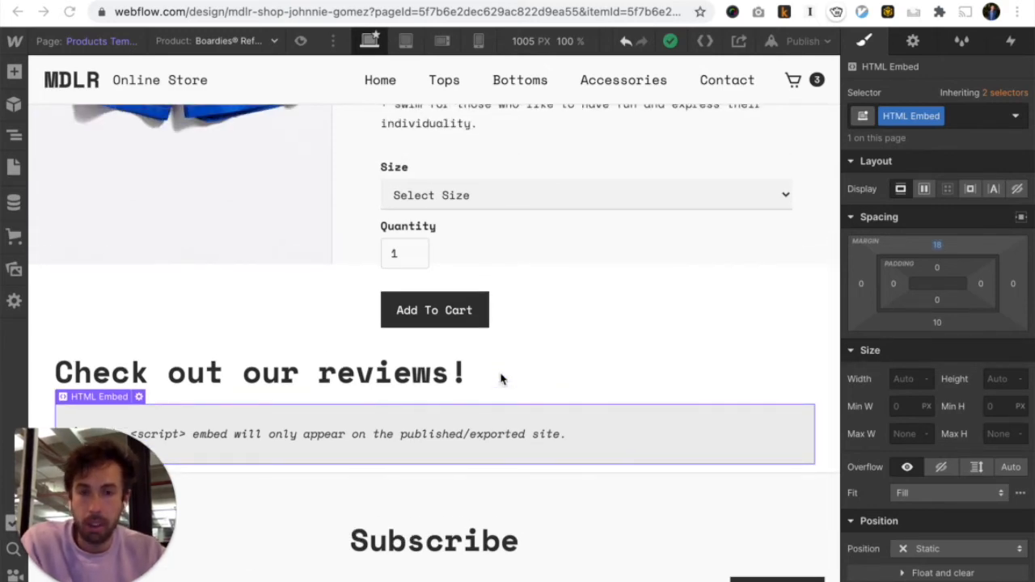
scroll(501, 377, up, 6)
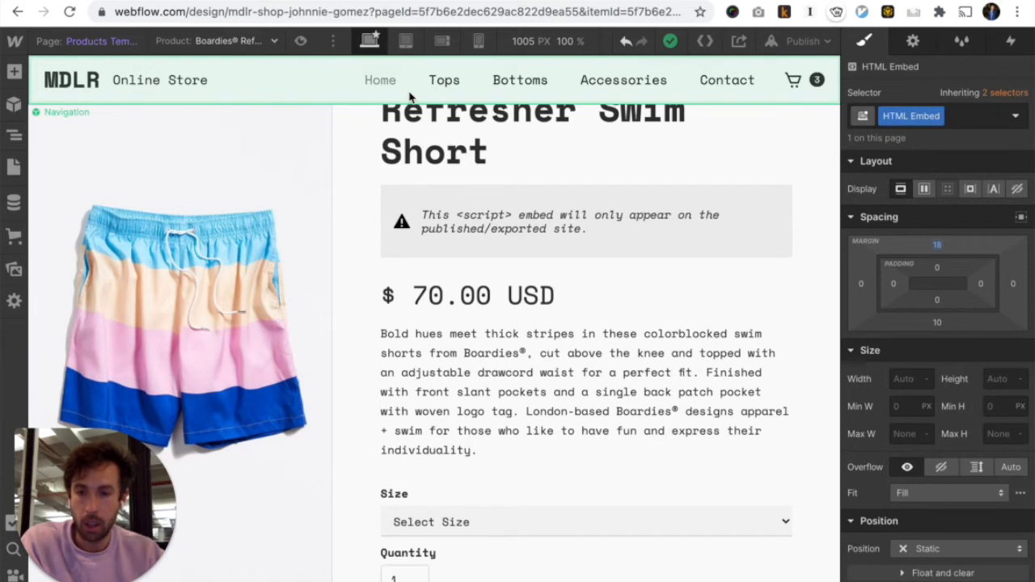
Select the star-rating embed, then the product description, and scroll down to the reviews embed
click(458, 226)
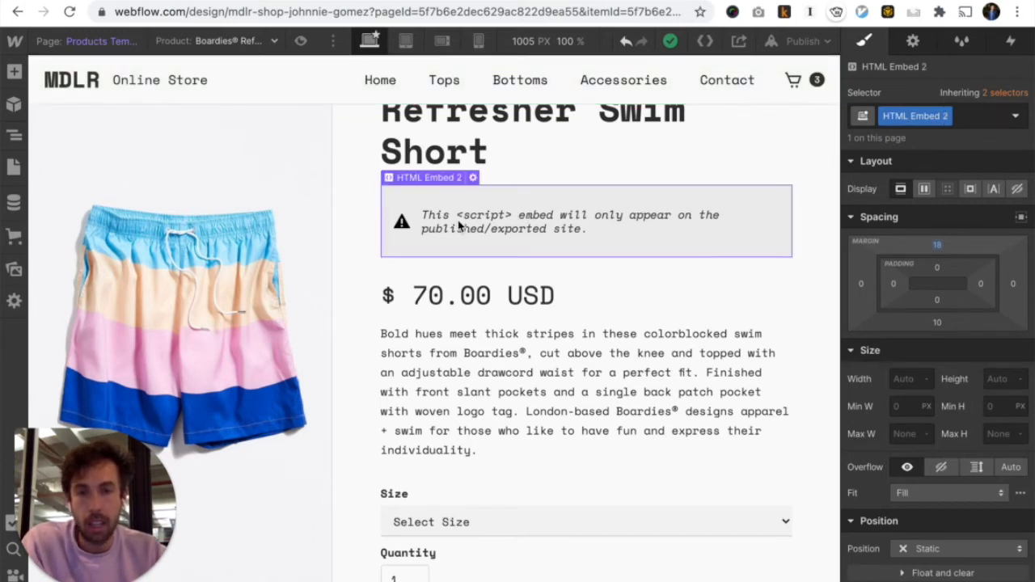
click(13, 167)
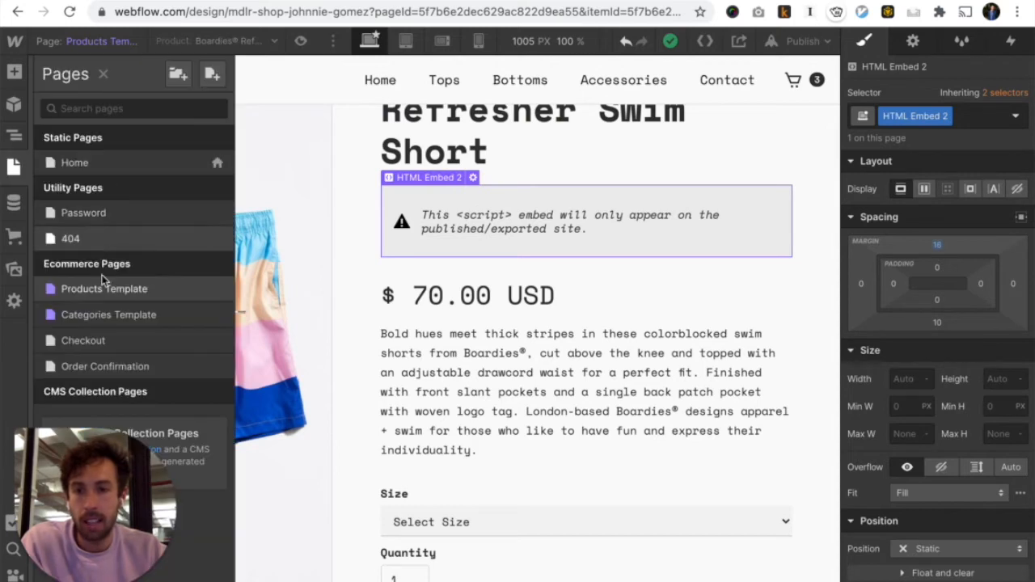
click(550, 397)
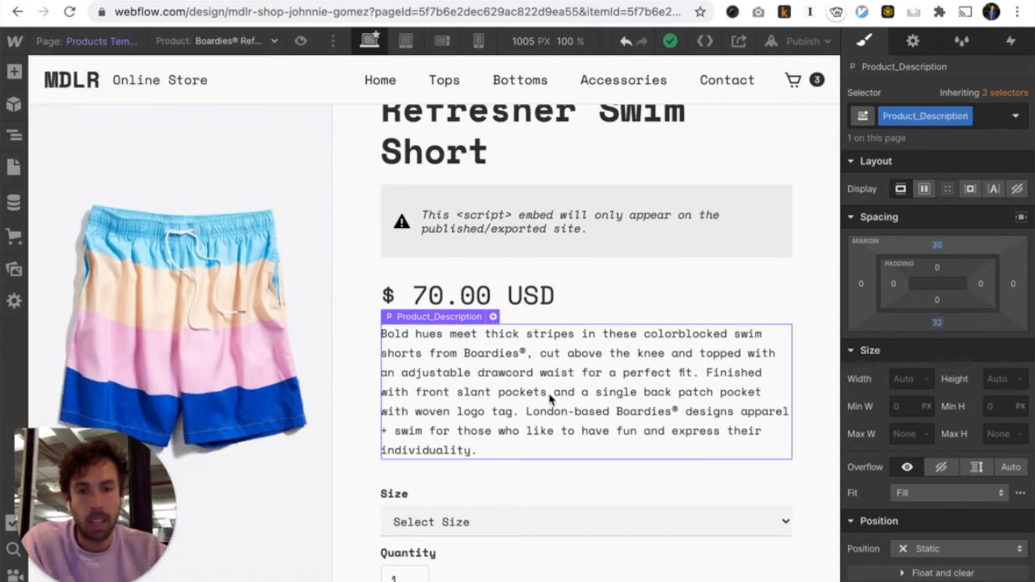
scroll(550, 397, down, 5)
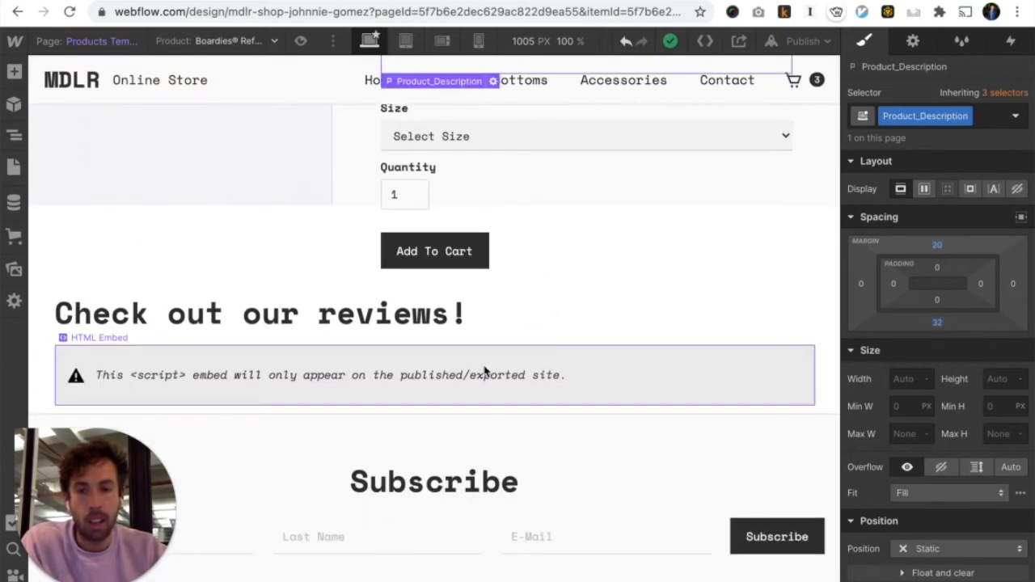
scroll(485, 369, down, 1)
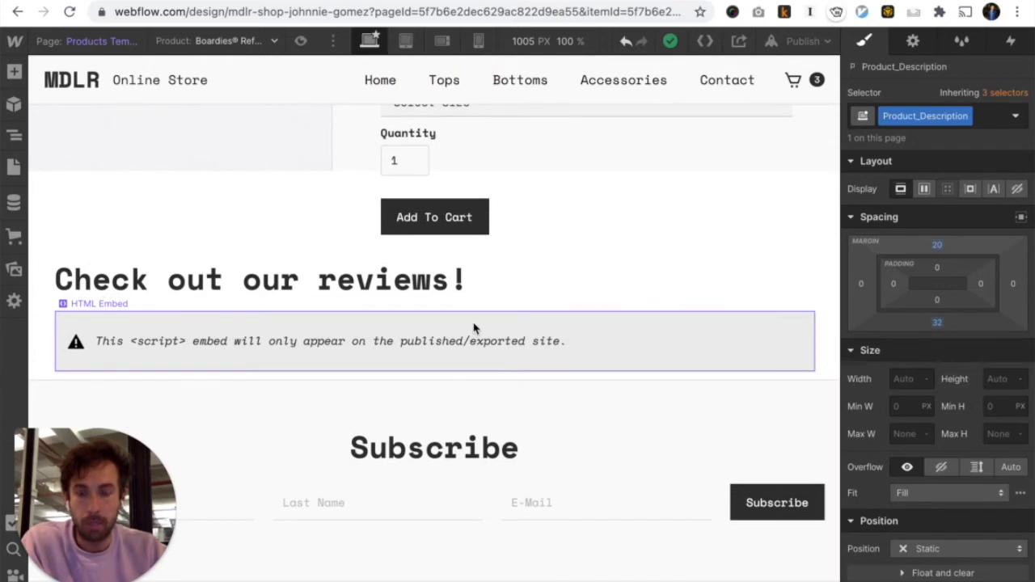
scroll(469, 364, down, 1)
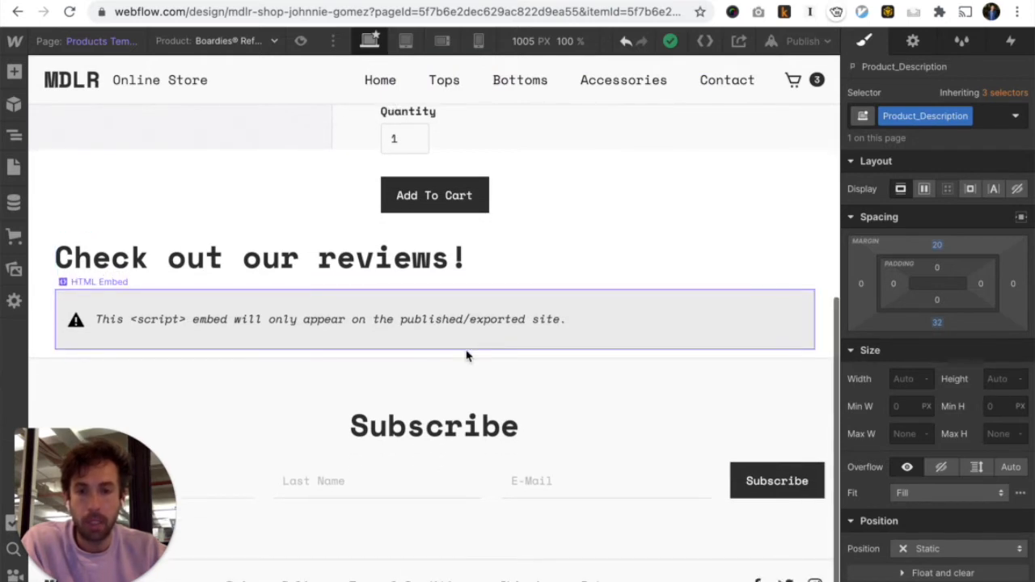
Publish the site to its selected webflow.io domain from the Publish menu
click(803, 40)
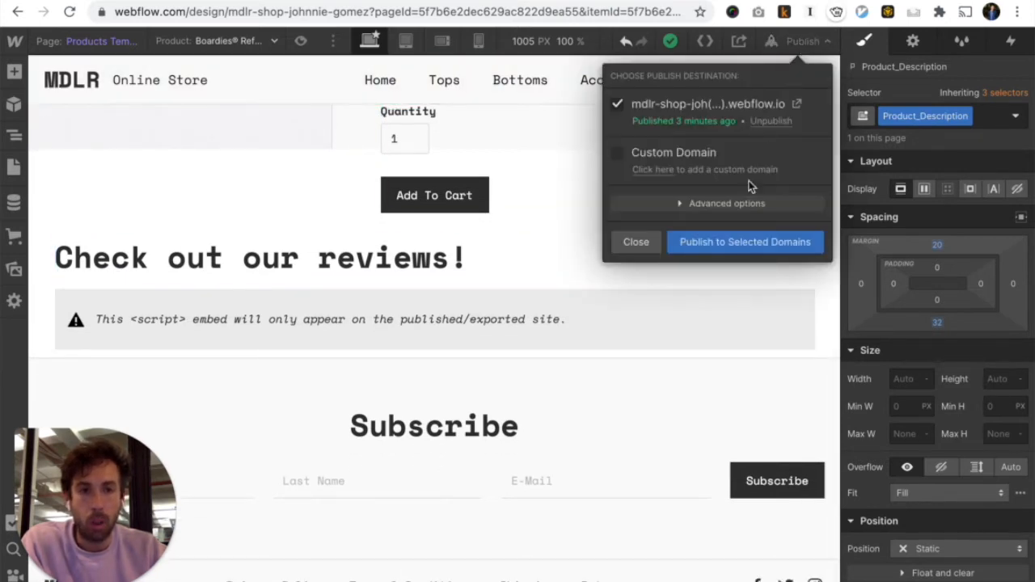
click(737, 234)
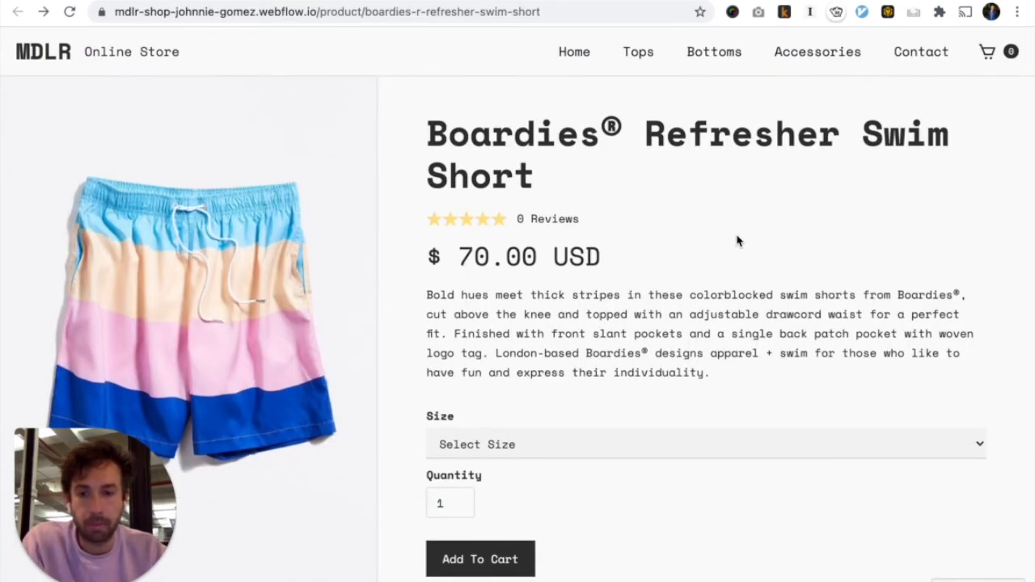
Check the 0 Reviews rating and reviews widget on the swim short and Socks & Underwear pages
drag(578, 218, 452, 219)
click(554, 214)
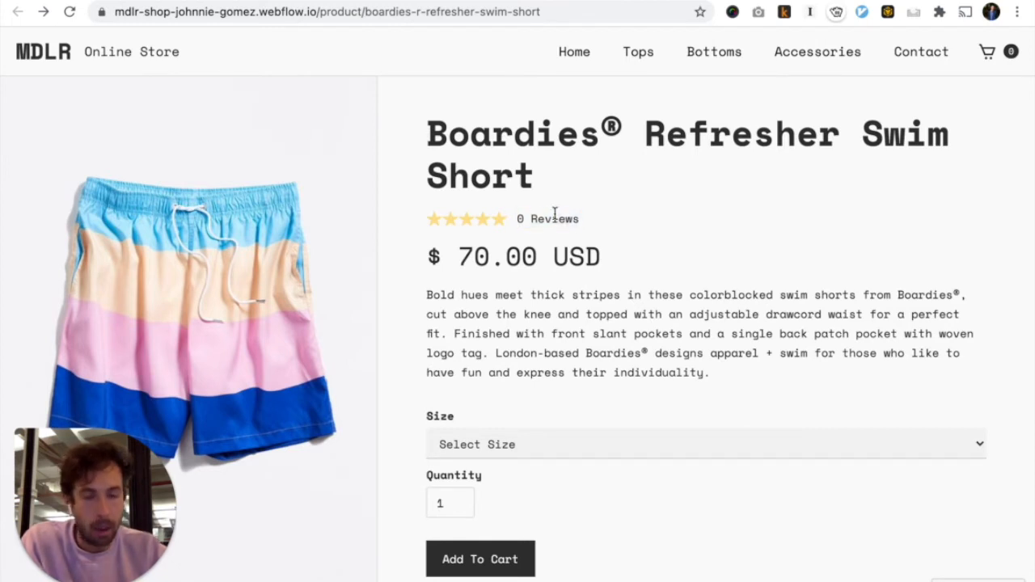
scroll(554, 215, down, 7)
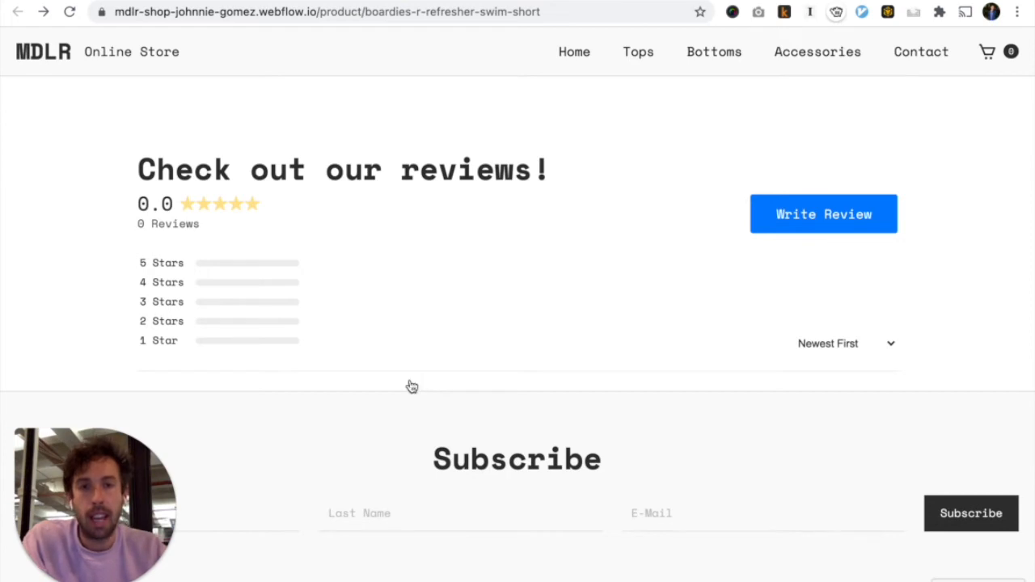
key(super+])
scroll(412, 386, down, 4)
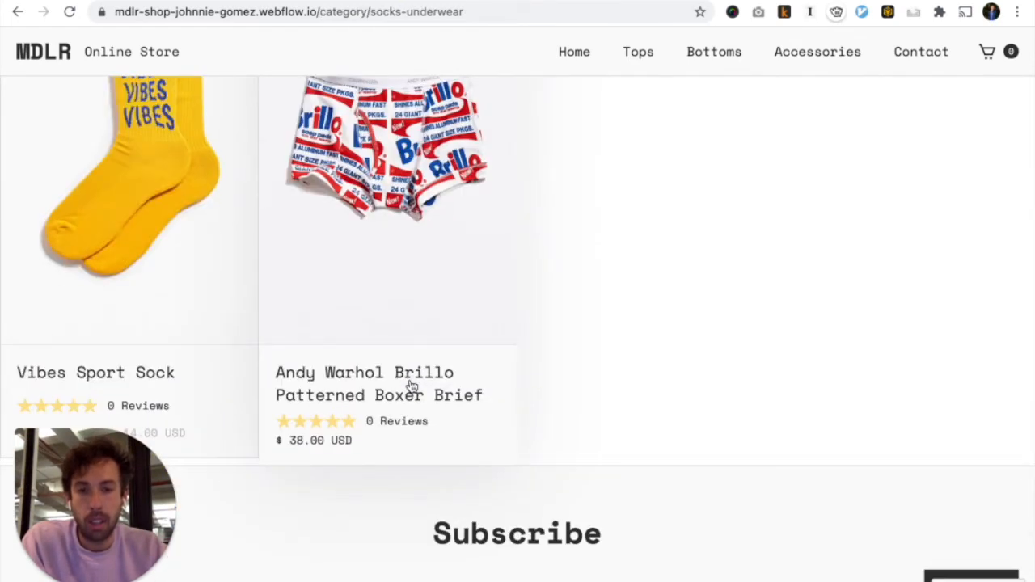
scroll(411, 386, down, 1)
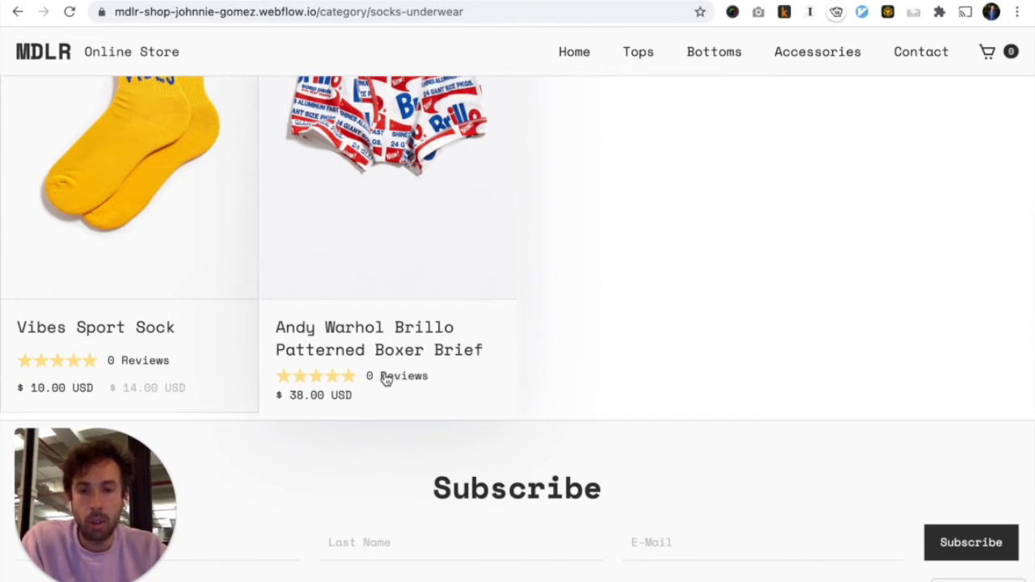
key(super+[)
key(super+[)
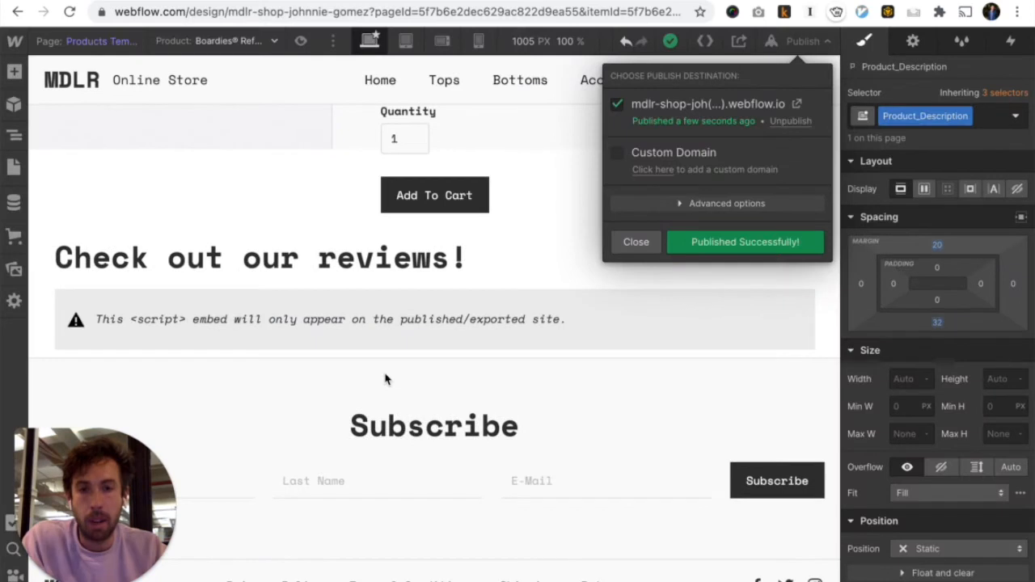
Set the top margin of the star-rating embed under the product title to 0
click(644, 241)
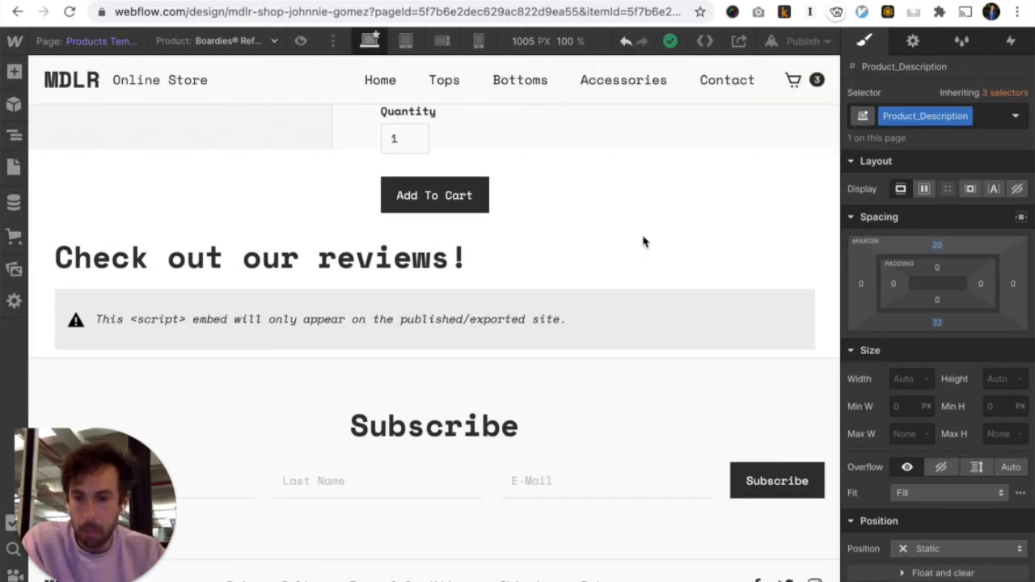
scroll(644, 241, up, 5)
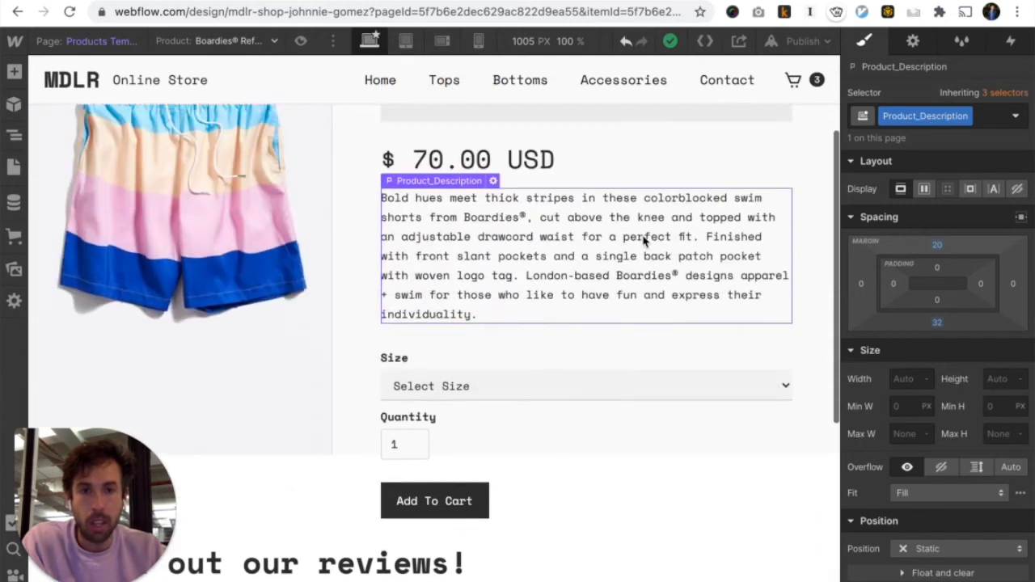
click(533, 240)
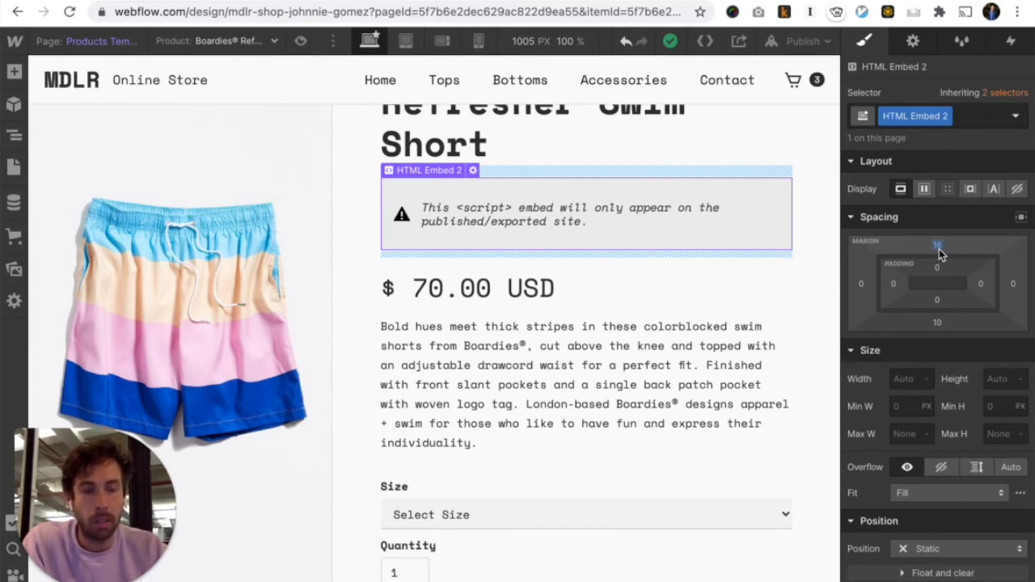
drag(940, 253, 940, 267)
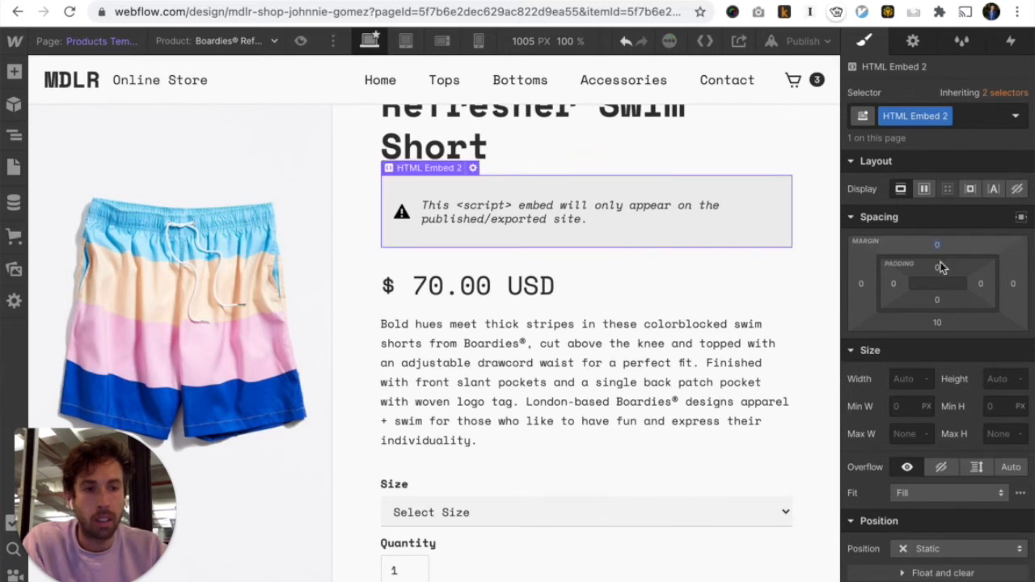
key(ctrl+Tab)
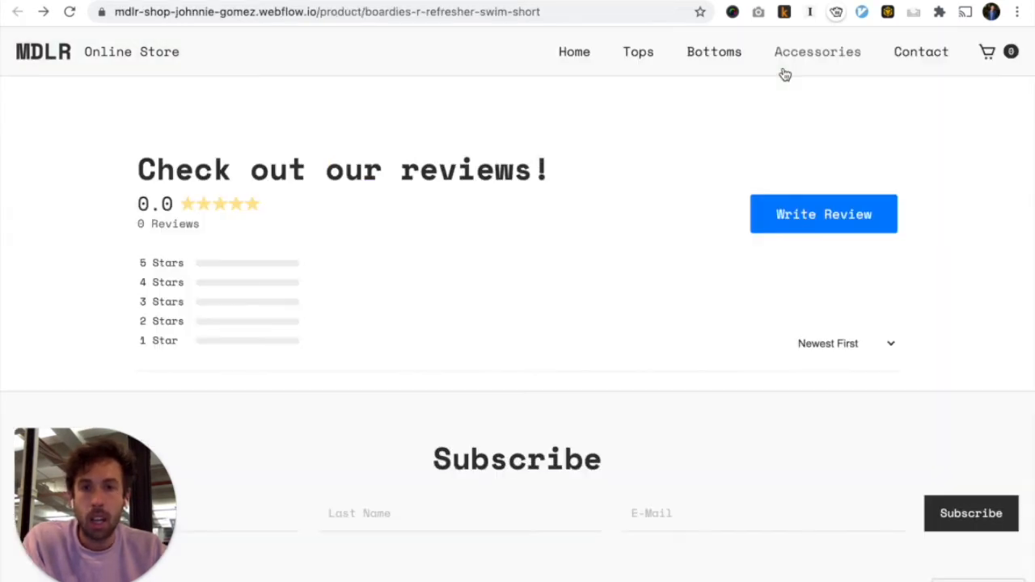
Scroll to the top of the live swim short page, then return to the Webflow canvas
scroll(785, 74, up, 15)
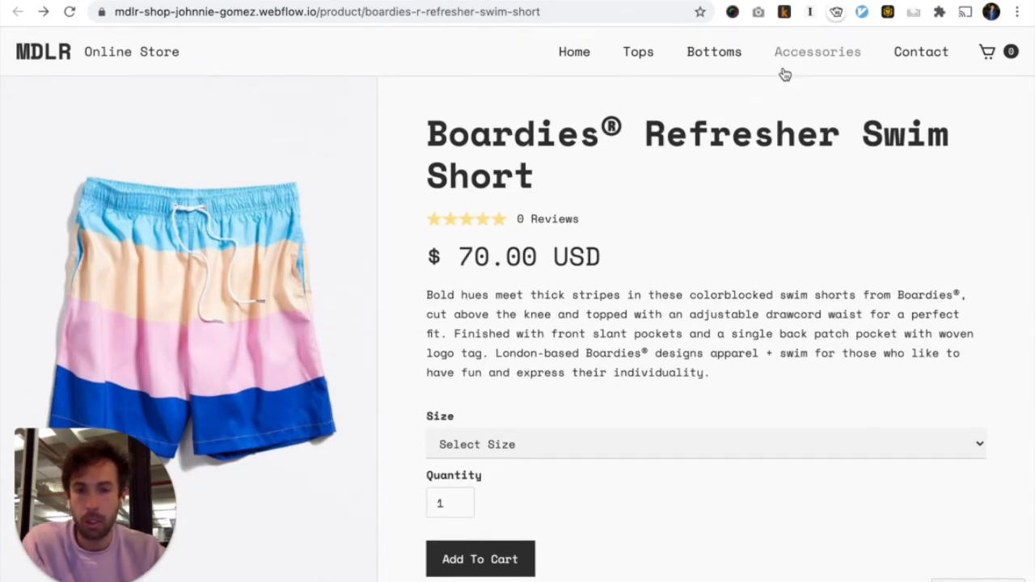
key(ctrl+shift+Tab)
key(ctrl+Tab)
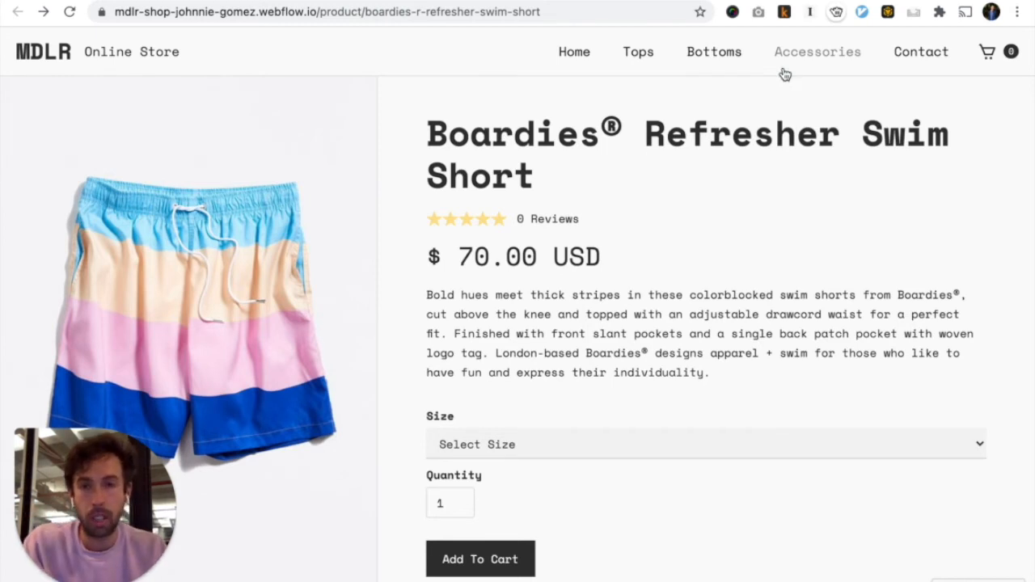
key(ctrl+shift+Tab)
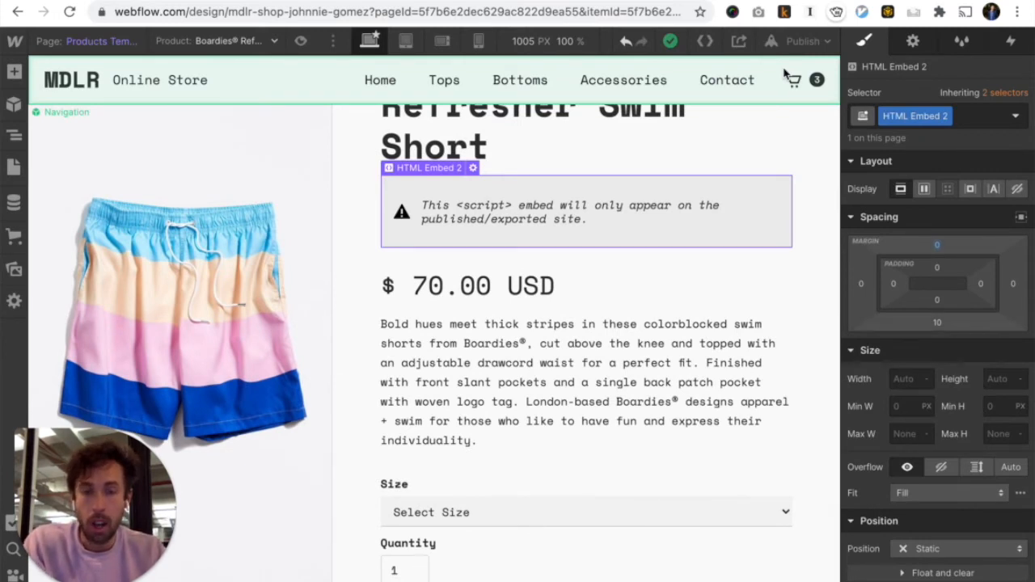
scroll(683, 356, down, 6)
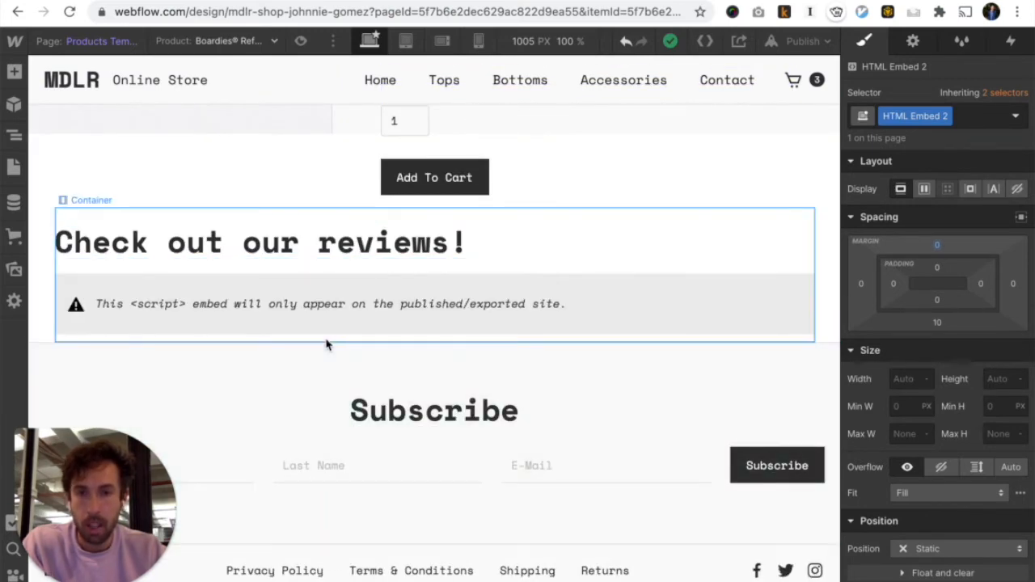
Switch to the monto.io reviews customize page in the browser
key(ctrl+Tab)
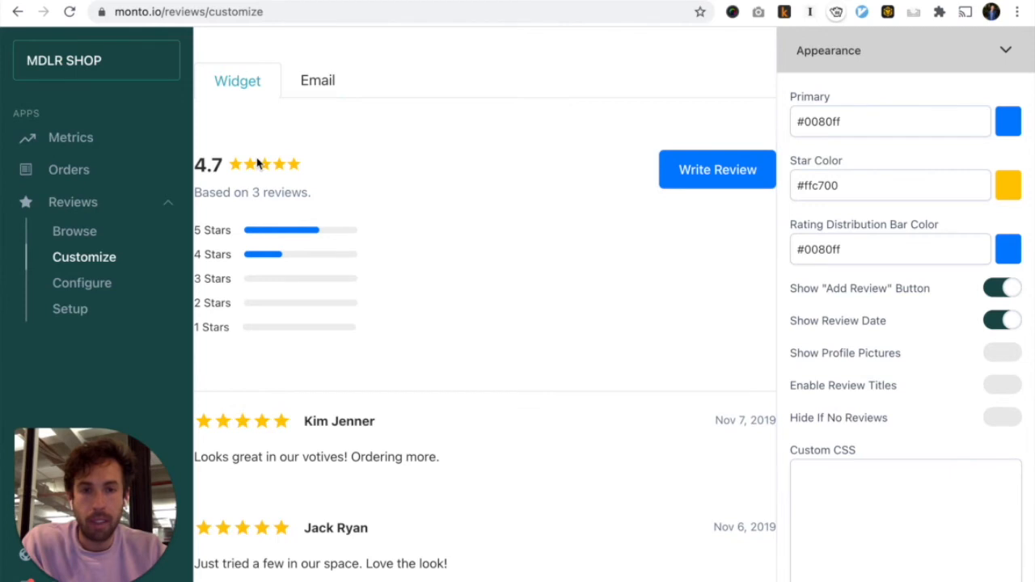
Set the widget primary colour to #0159b2 and the star colour to #ffe894
click(1008, 121)
drag(146, 101, 189, 64)
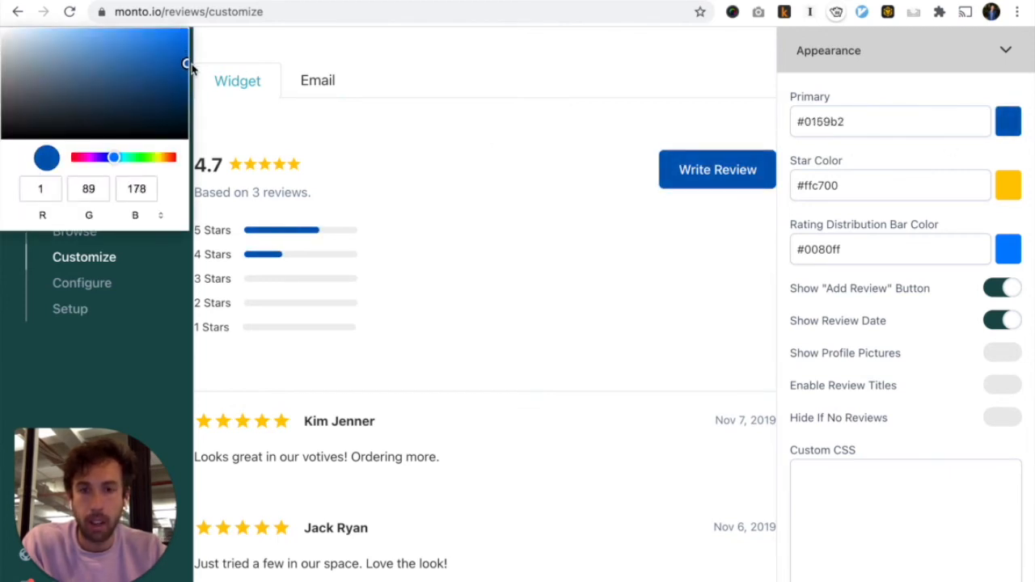
click(485, 87)
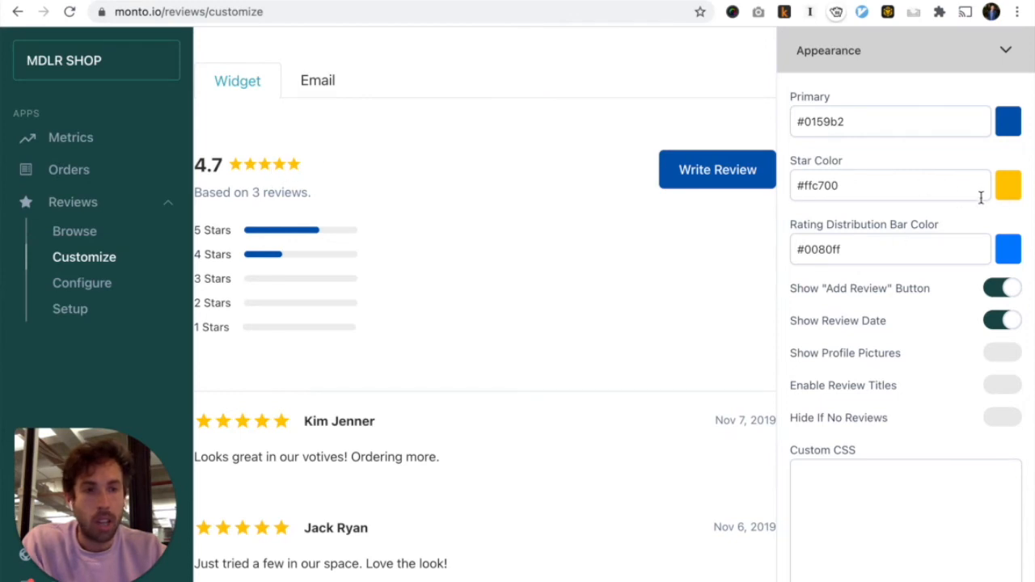
click(1009, 191)
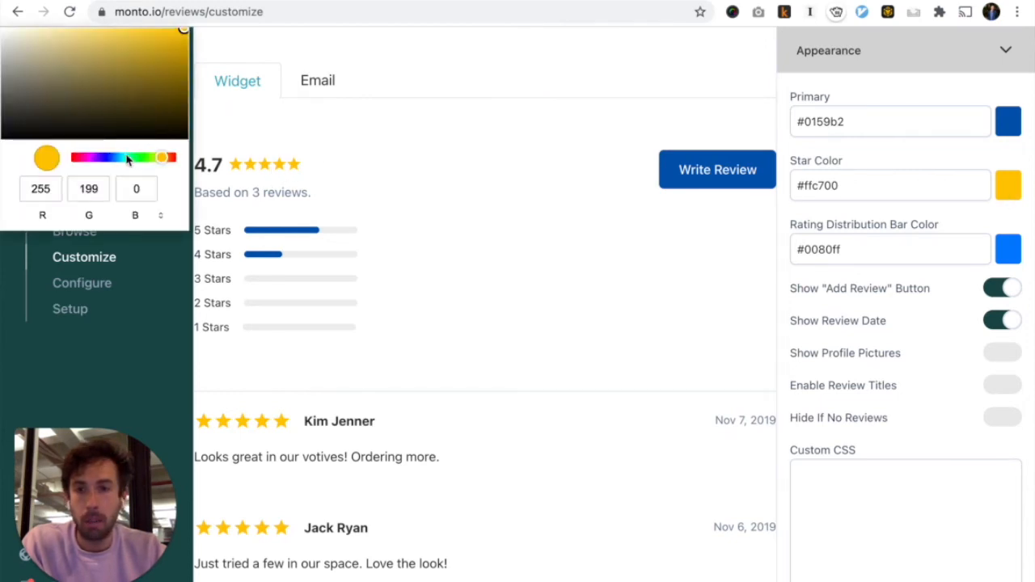
drag(151, 87, 76, 19)
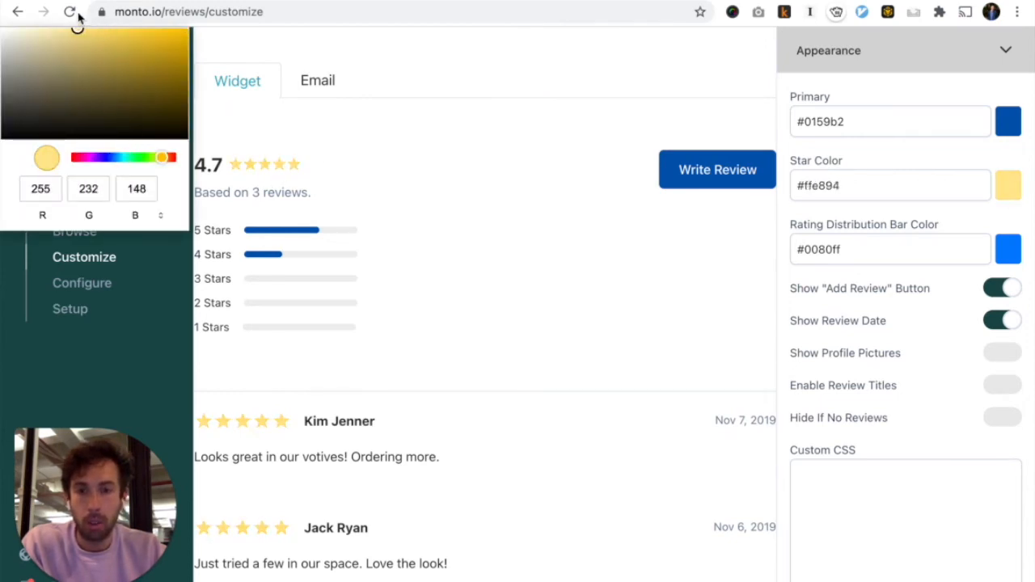
click(521, 74)
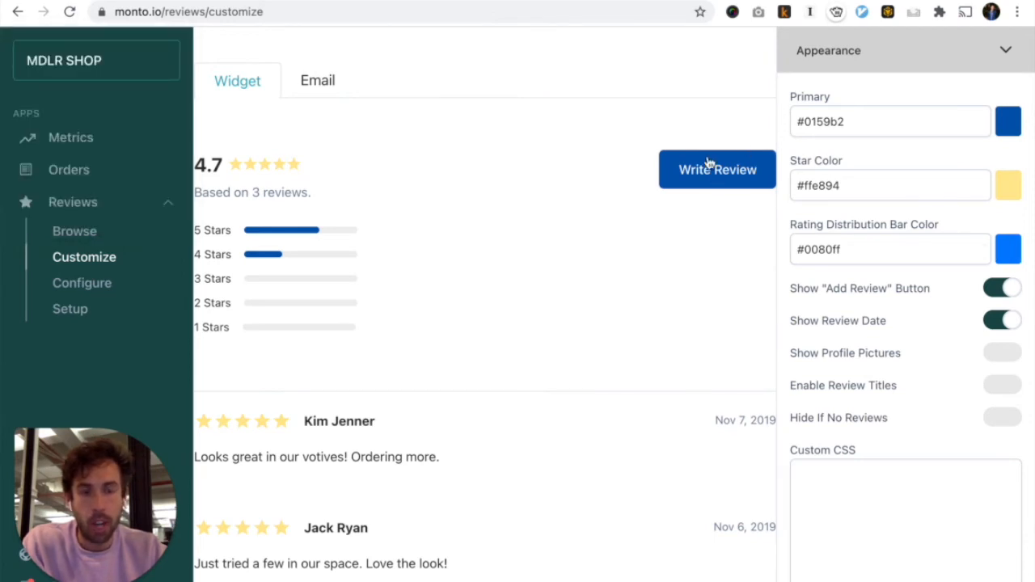
Keep review dates visible and turn on the Show "Add Review" Button option
scroll(598, 280, down, 1)
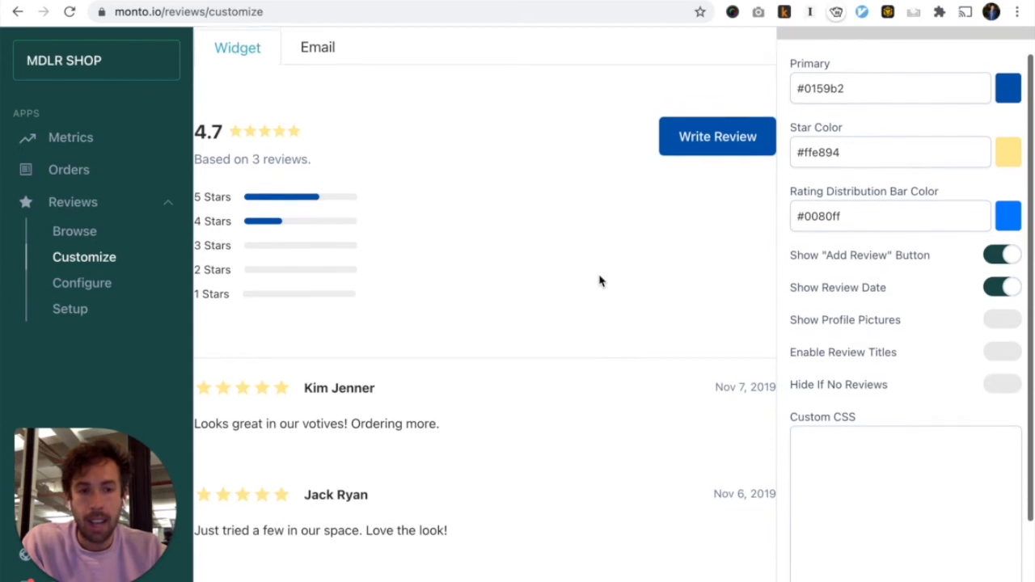
click(995, 273)
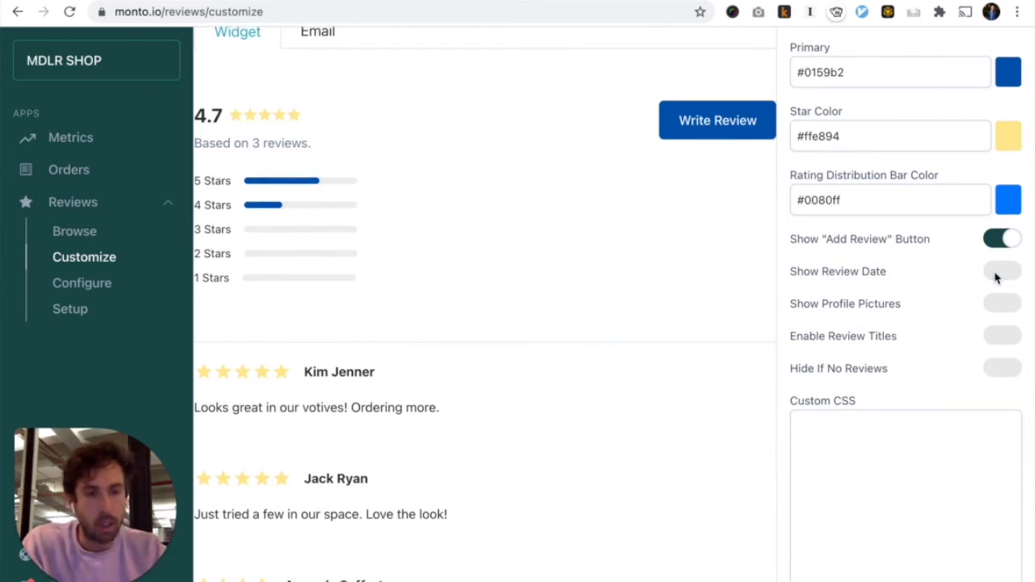
click(995, 275)
click(995, 241)
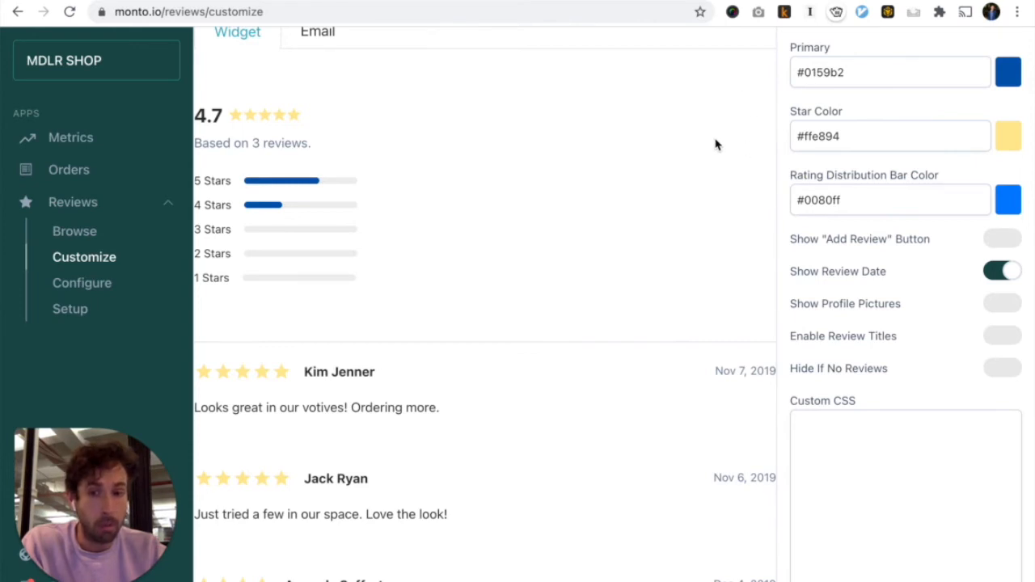
click(1002, 240)
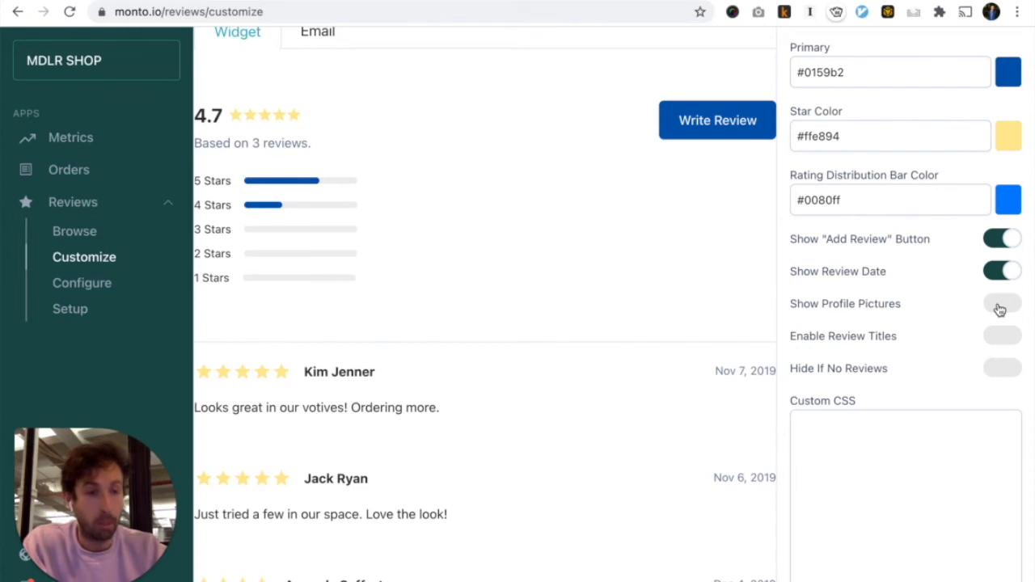
click(983, 433)
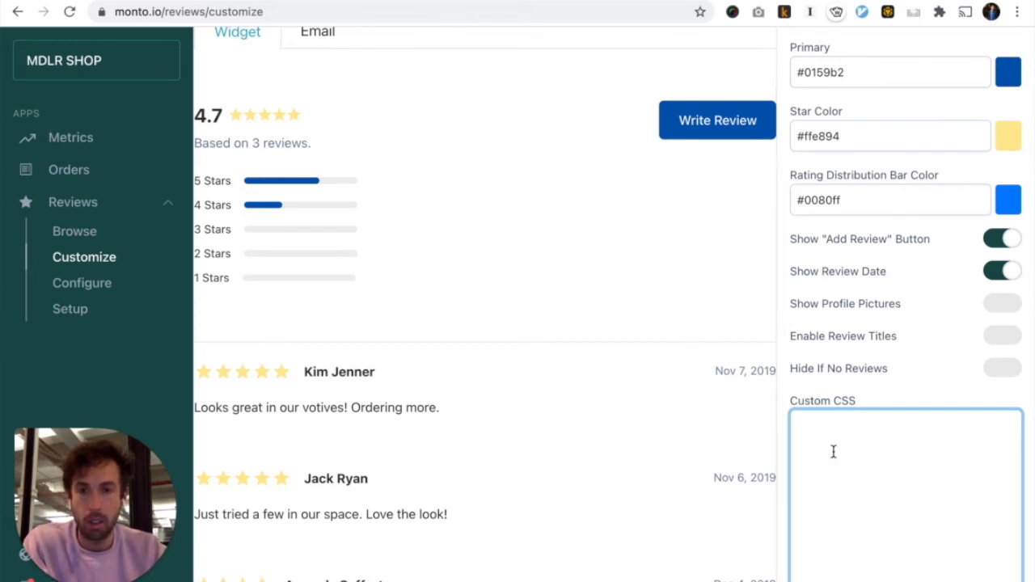
scroll(595, 316, up, 1)
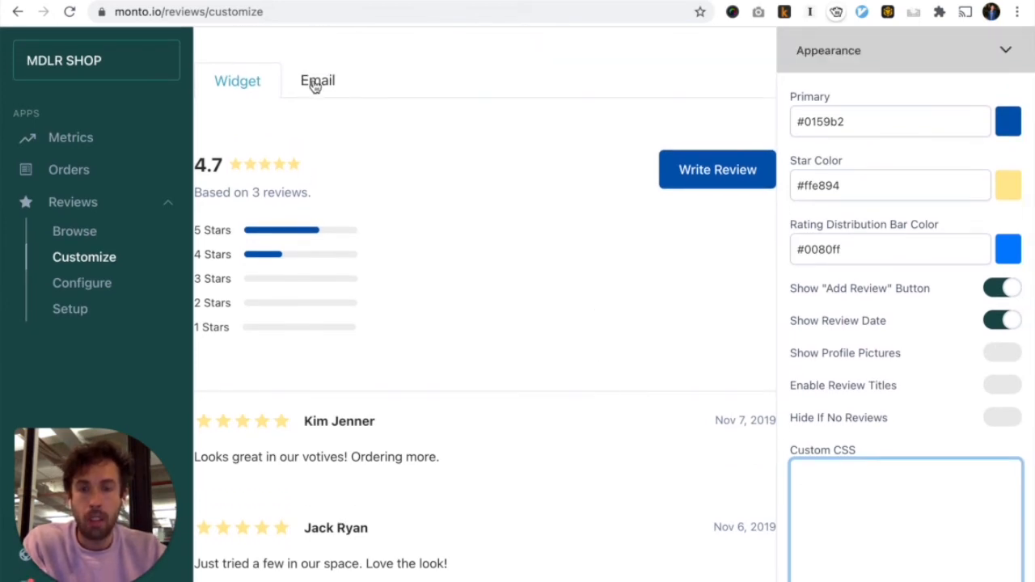
Preview the review request email template on the Email tab
click(316, 86)
scroll(478, 347, down, 3)
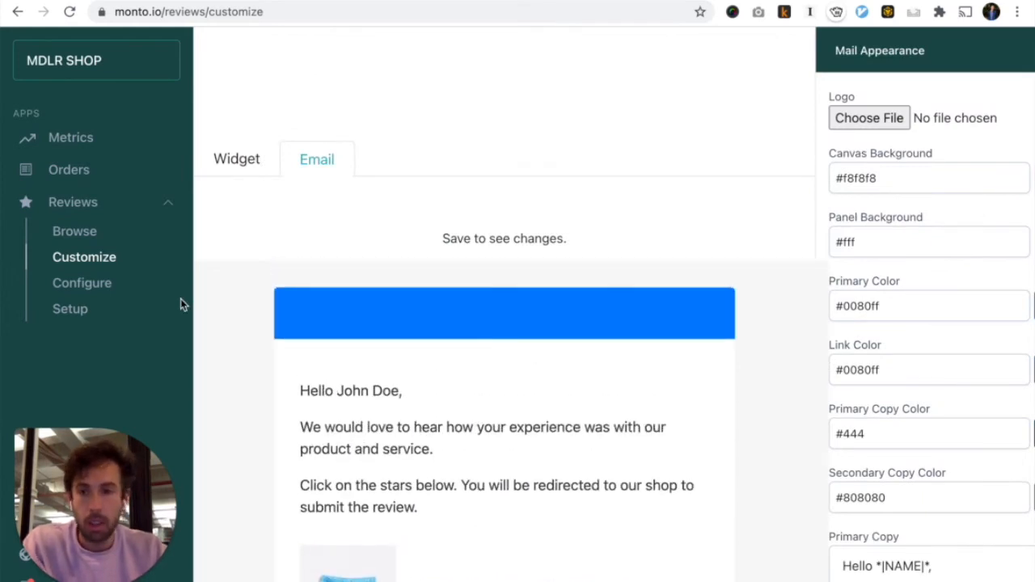
scroll(180, 299, down, 3)
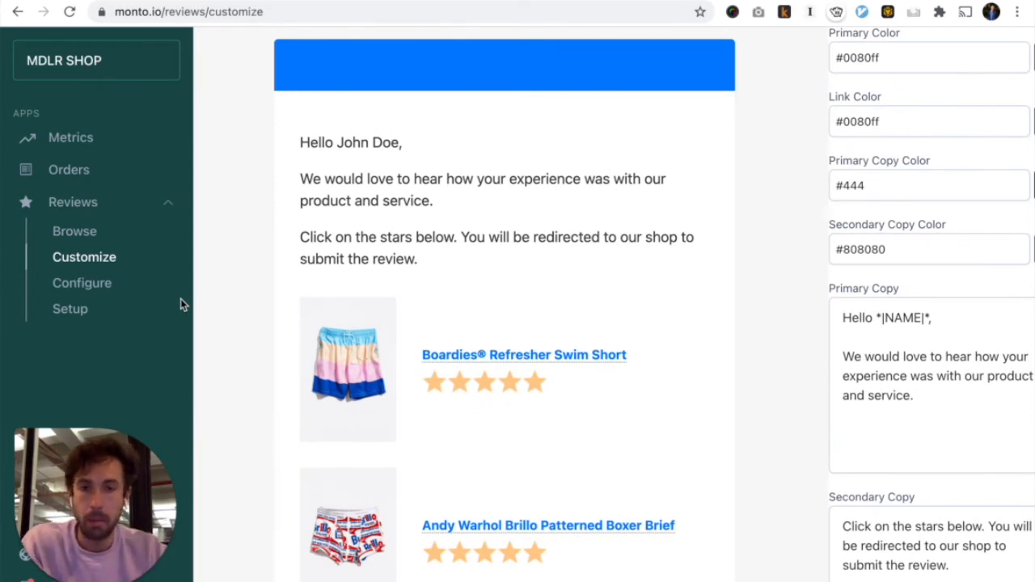
scroll(827, 116, up, 2)
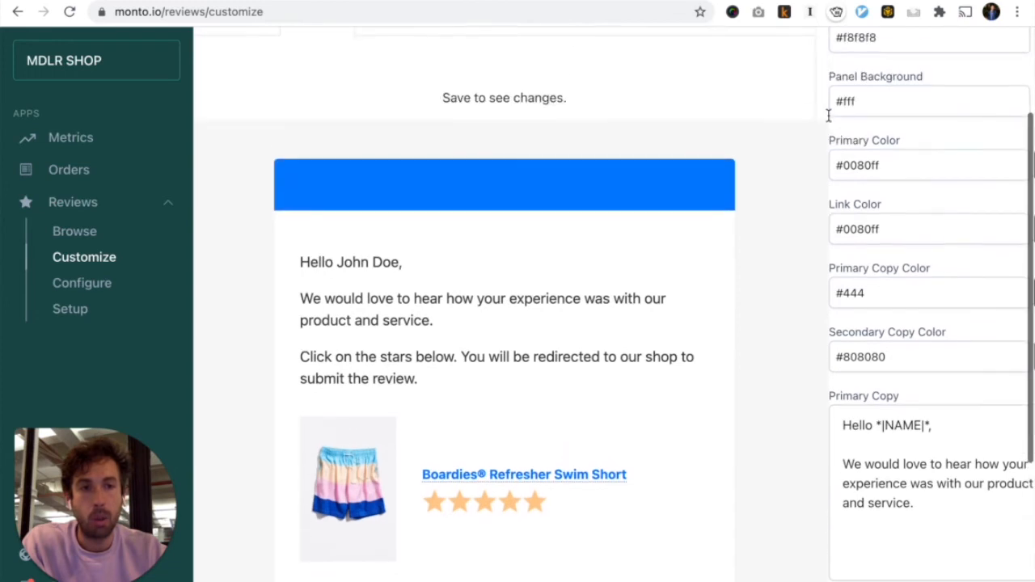
scroll(828, 116, up, 1)
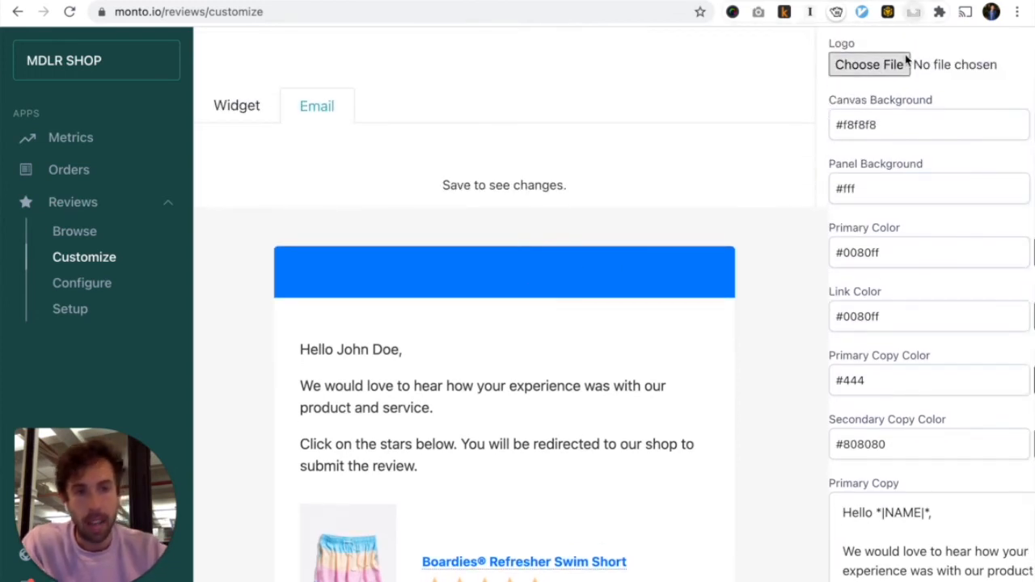
scroll(899, 68, up, 1)
scroll(903, 255, down, 4)
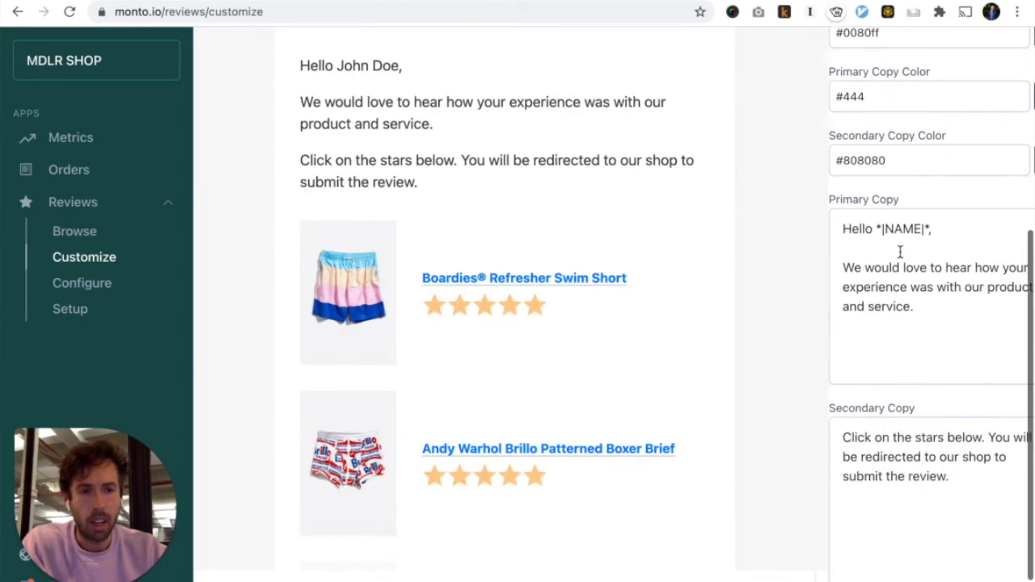
scroll(899, 251, down, 1)
scroll(895, 275, up, 5)
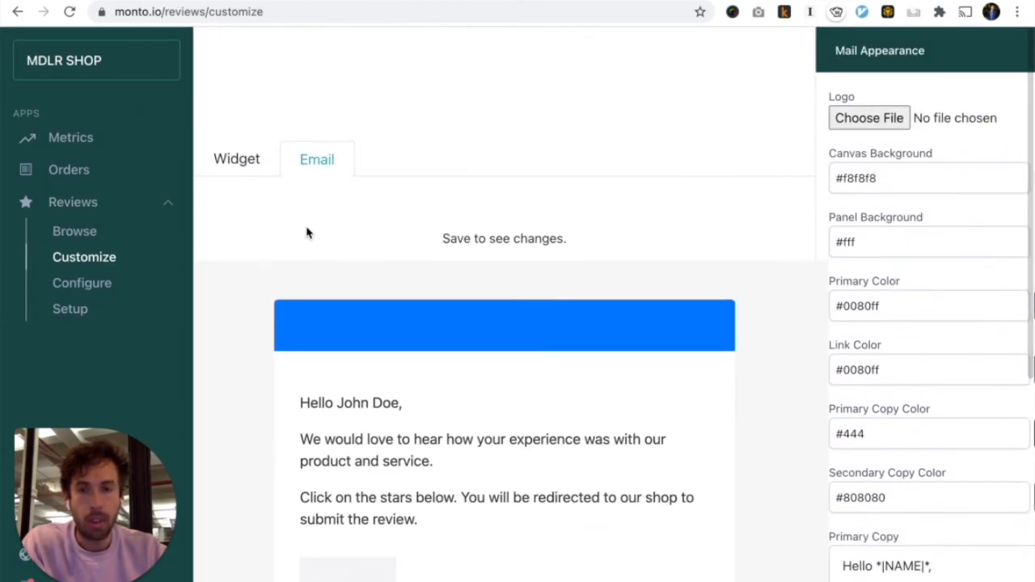
Back on the Widget tab, inspect the Behaviour settings, then go to the Configuration page
click(236, 161)
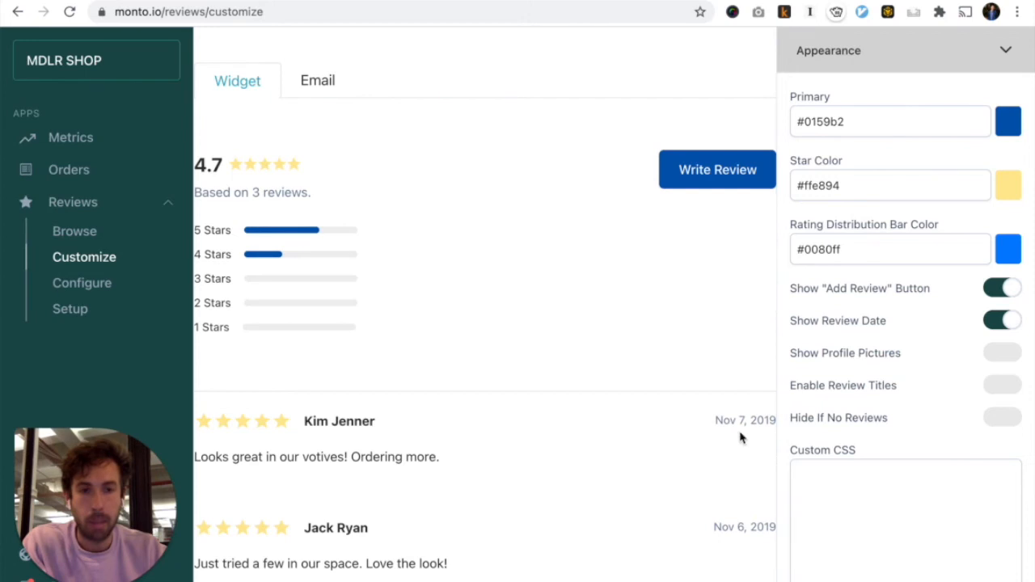
scroll(739, 434, down, 2)
click(887, 543)
scroll(843, 544, down, 3)
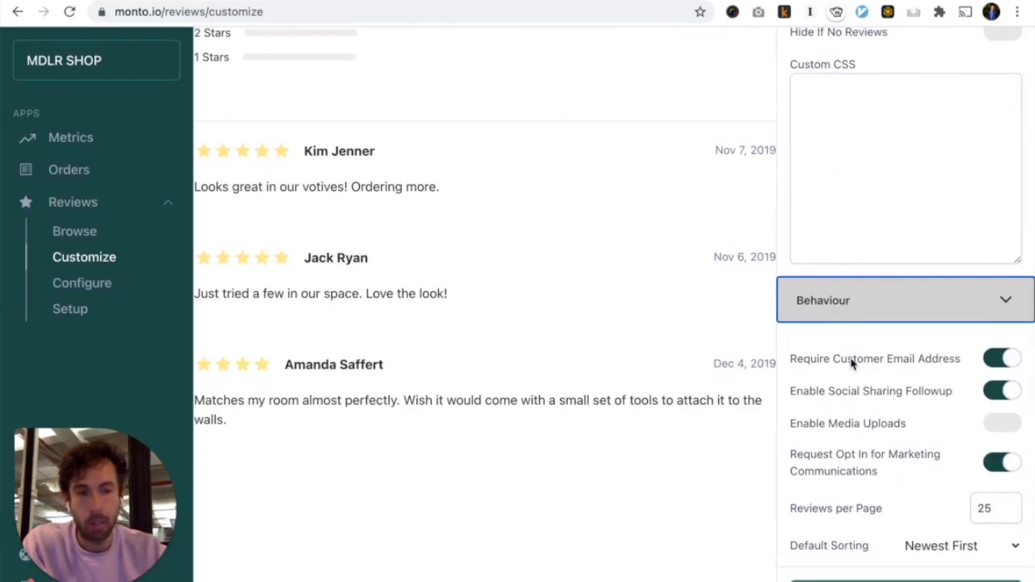
click(877, 309)
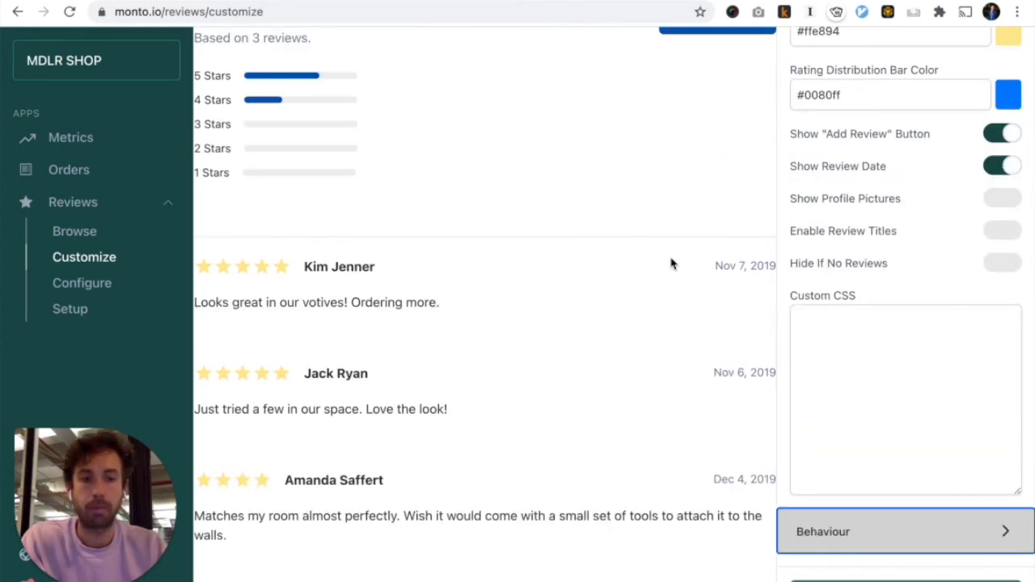
scroll(426, 209, up, 3)
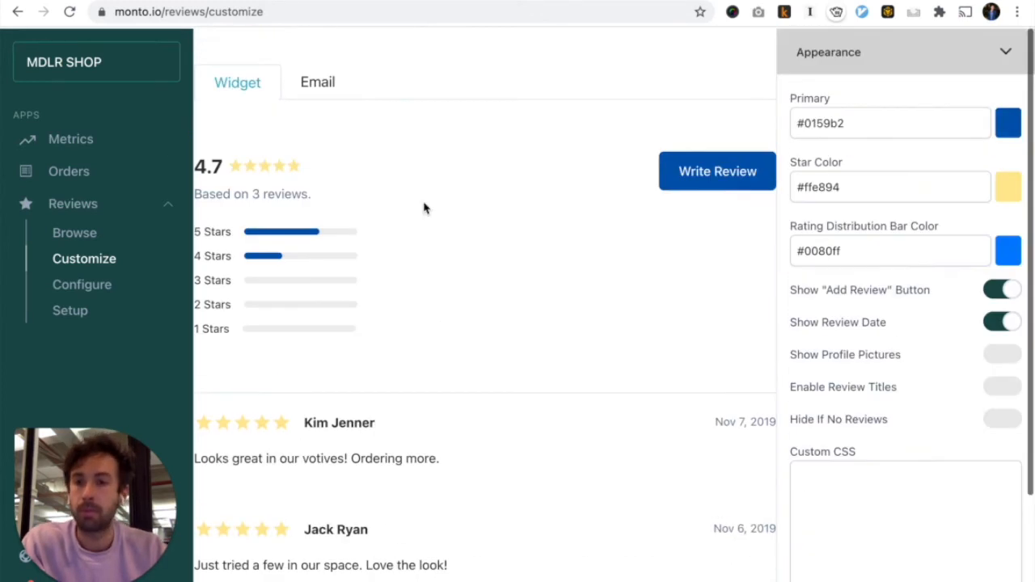
click(83, 284)
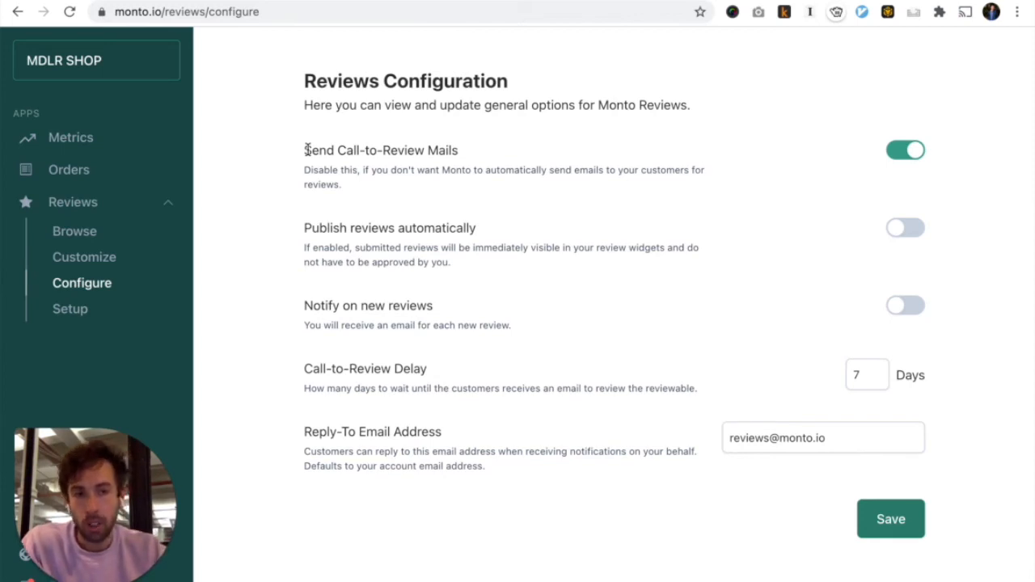
drag(306, 150, 466, 188)
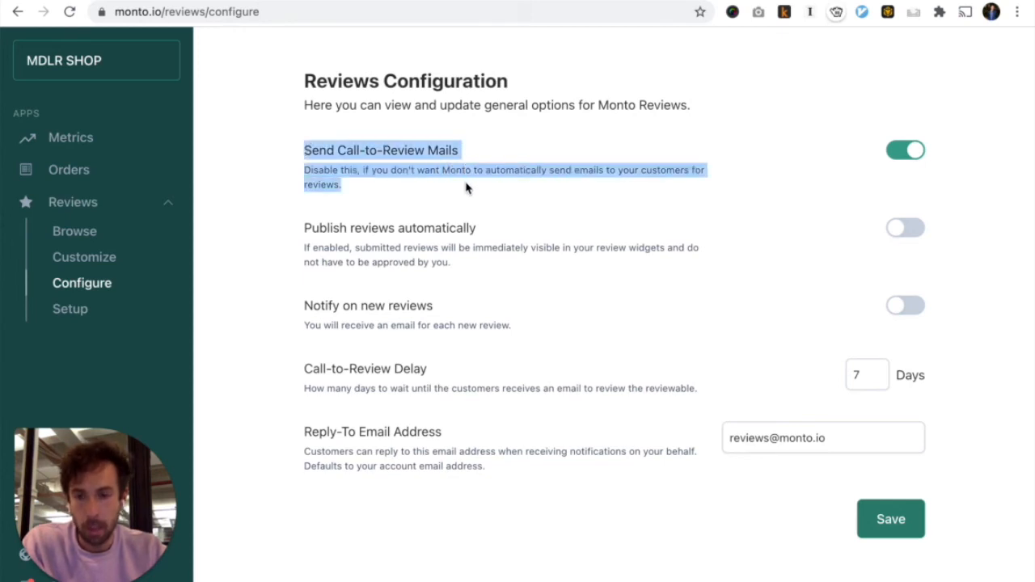
click(466, 188)
click(97, 257)
click(309, 77)
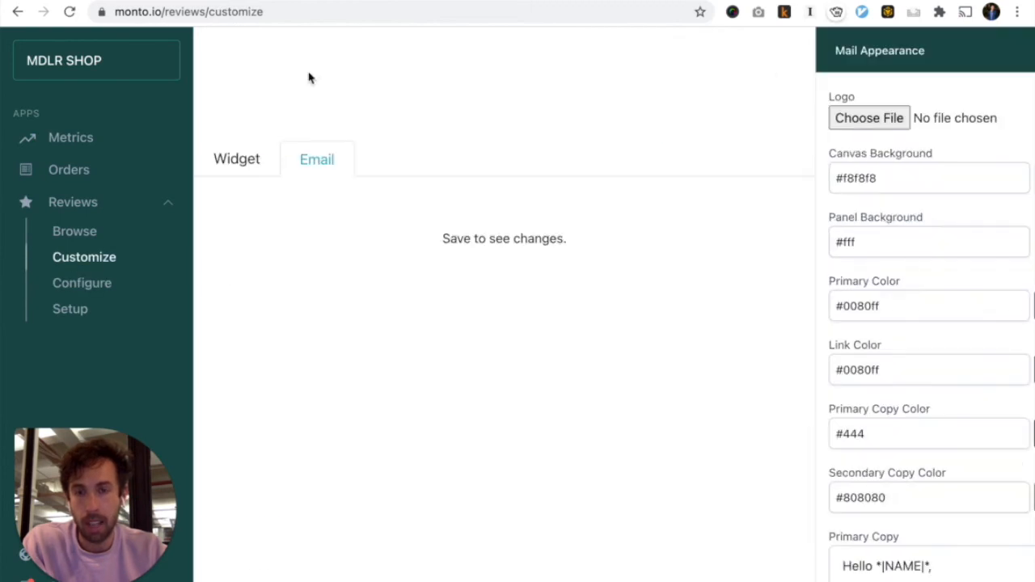
click(77, 284)
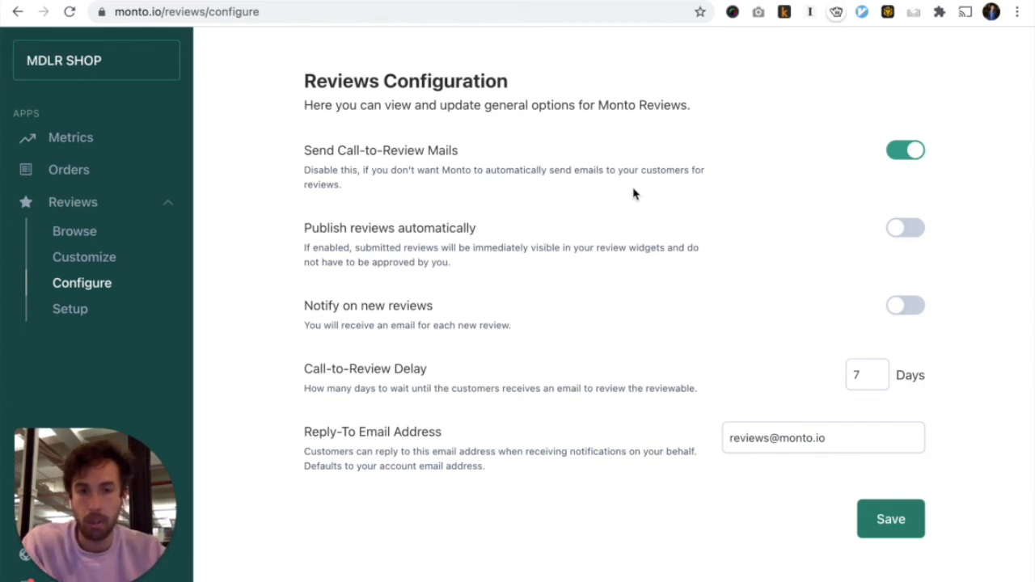
click(850, 370)
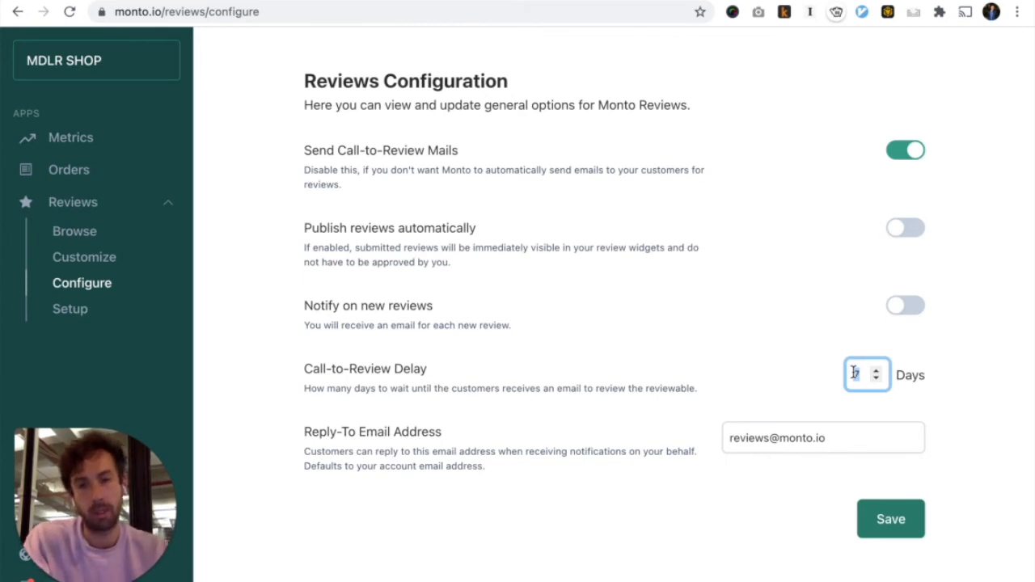
Change the call-to-review delay from 7 to 20 days
double_click(857, 375)
text(5)
key(BackSpace)
text(20)
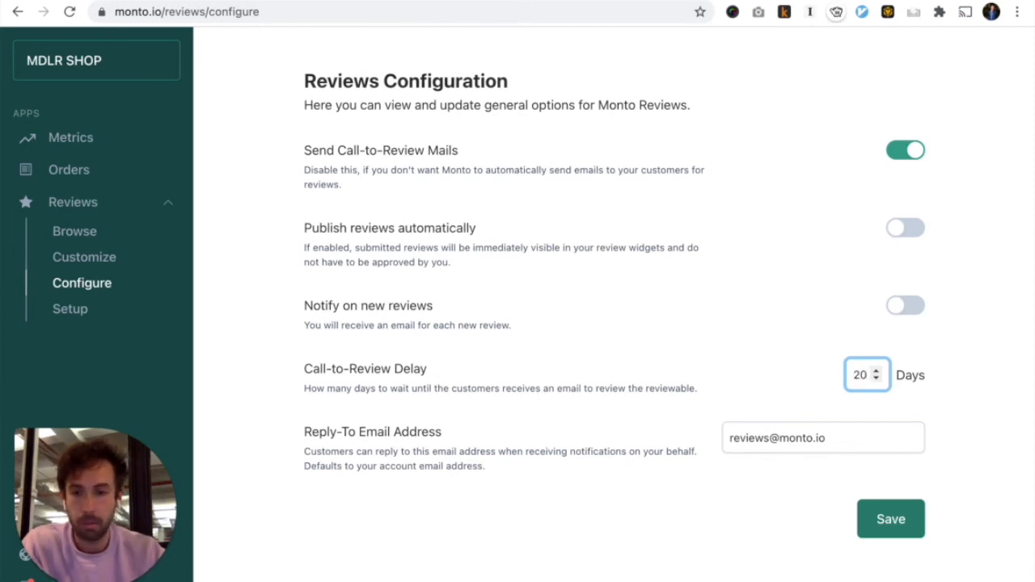
click(788, 518)
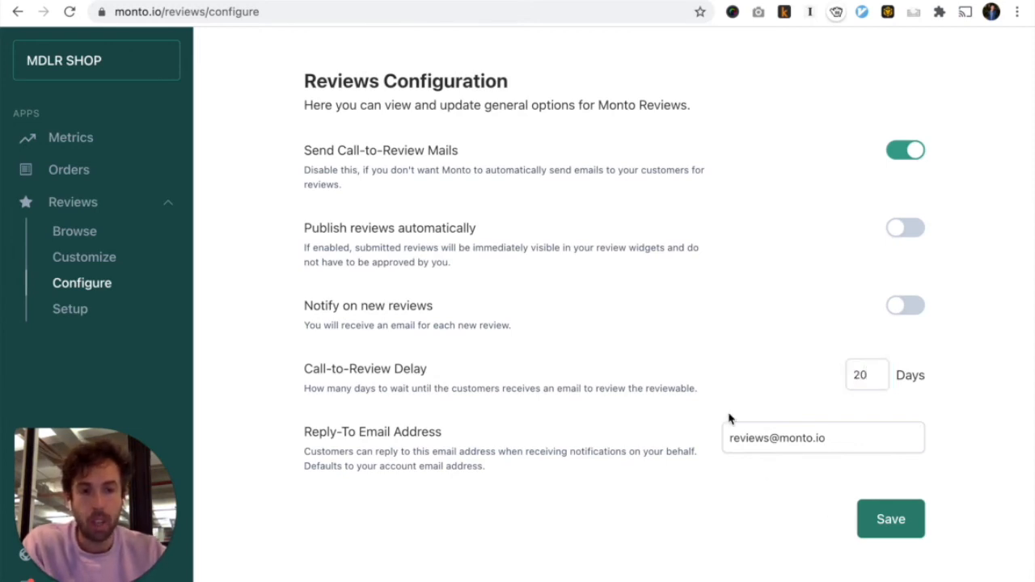
Select text in the Reply-To Email Address field, leaving the address unchanged
double_click(739, 437)
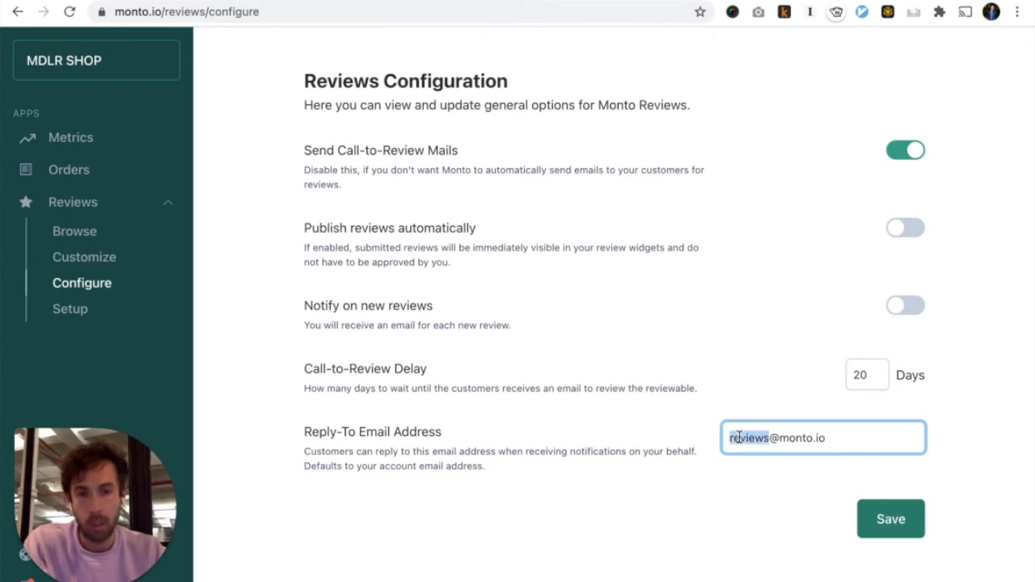
key(Left)
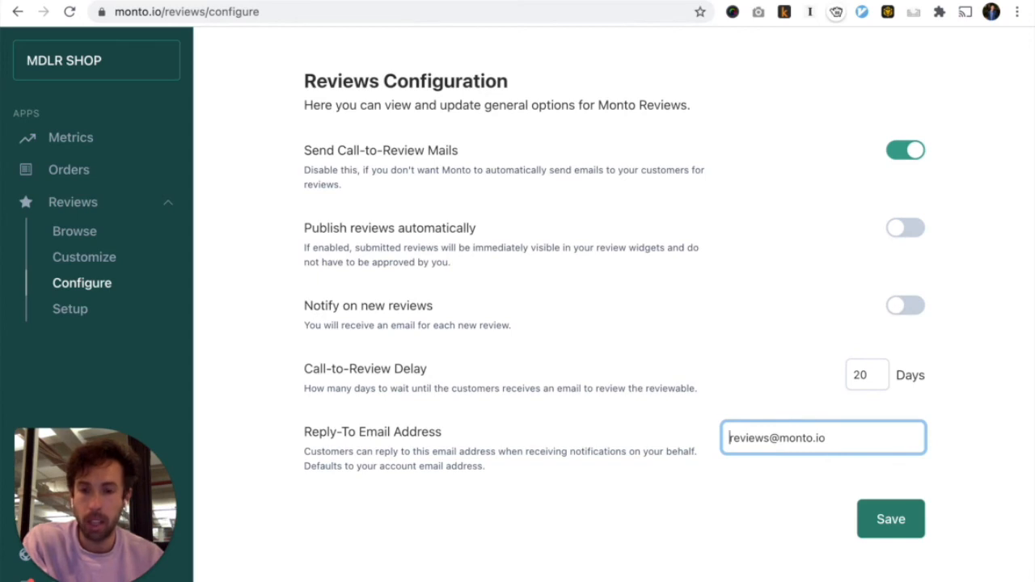
double_click(760, 441)
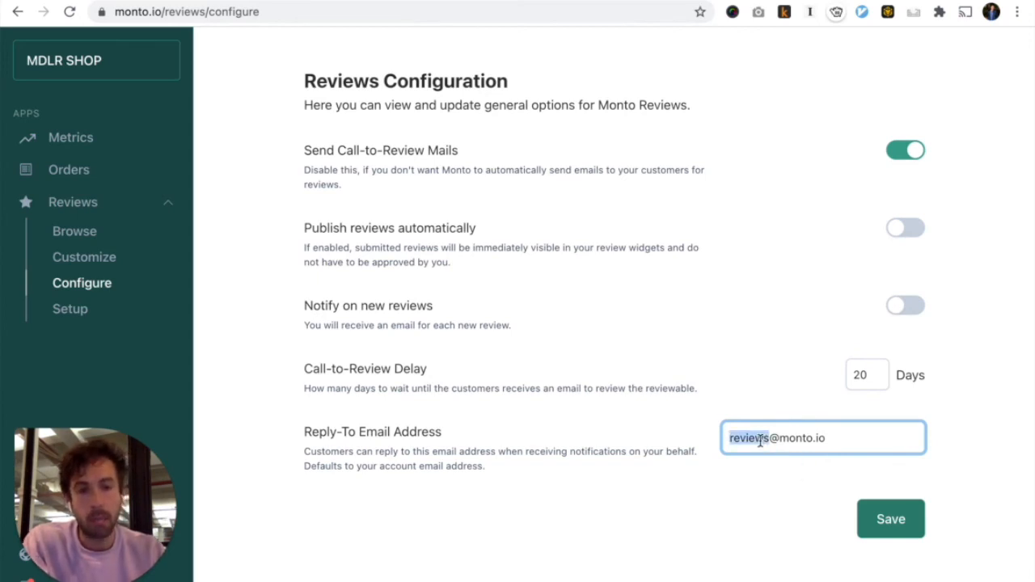
key(super+Left)
key(shift+super+Right)
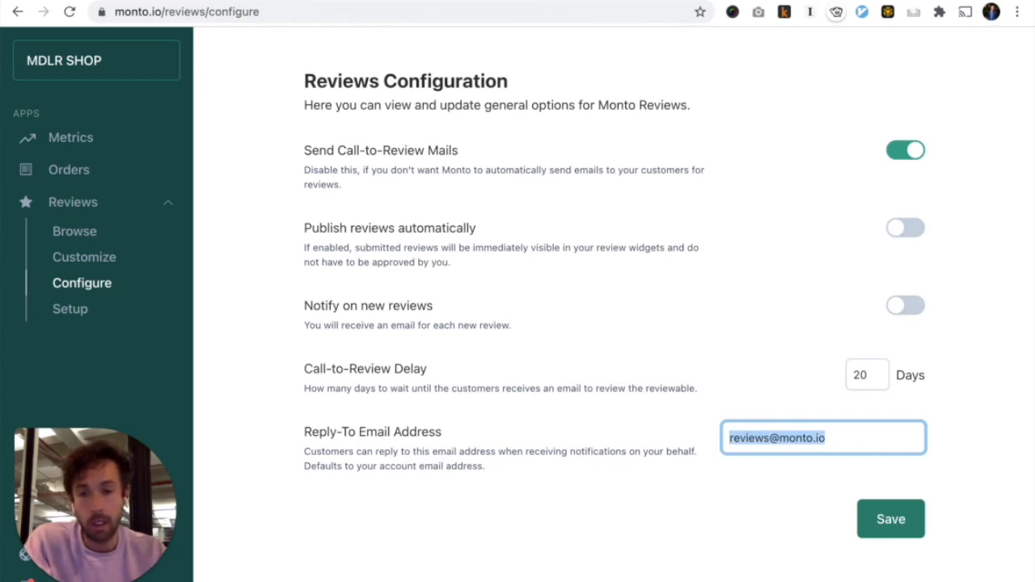
key(super+Left)
key(shift+alt+Right)
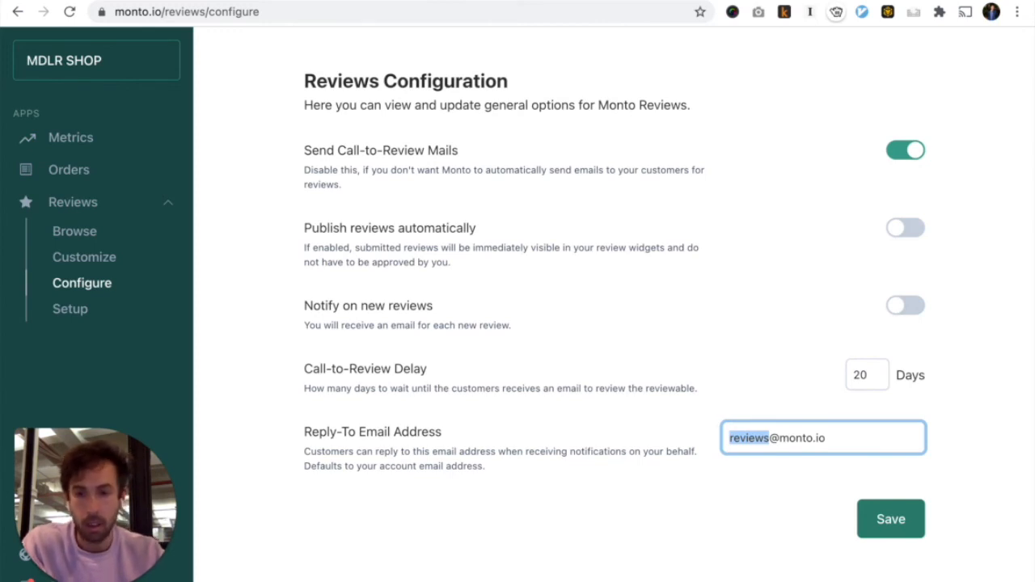
click(750, 516)
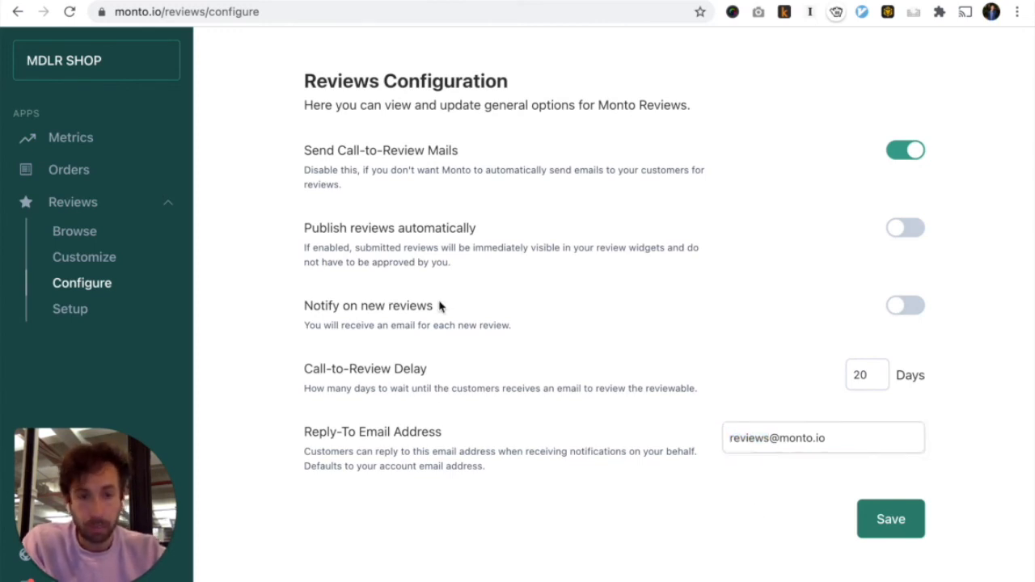
Disable Send Call-to-Review Mails, leave Publish reviews automatically off, and go to Orders
click(906, 232)
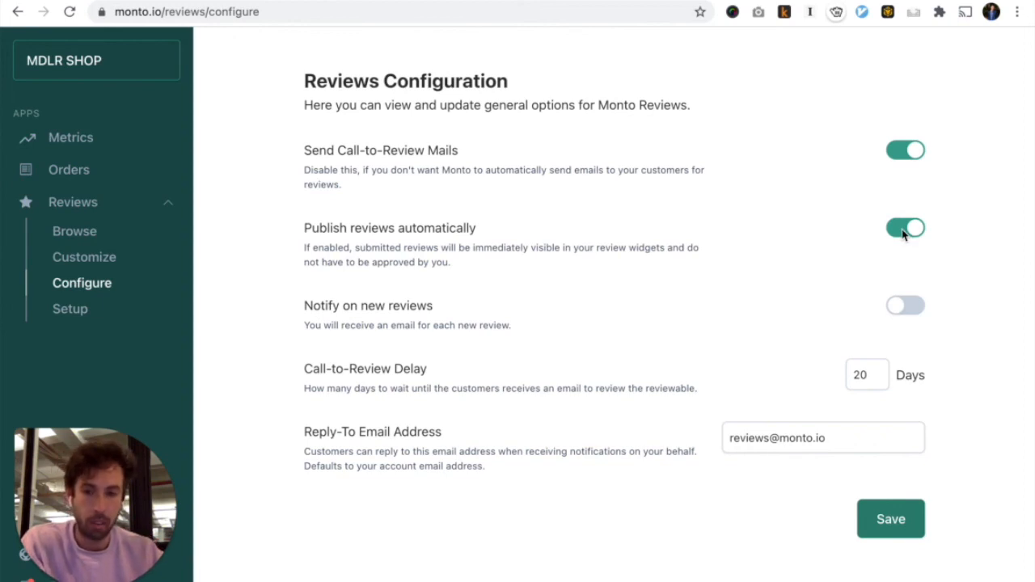
click(903, 232)
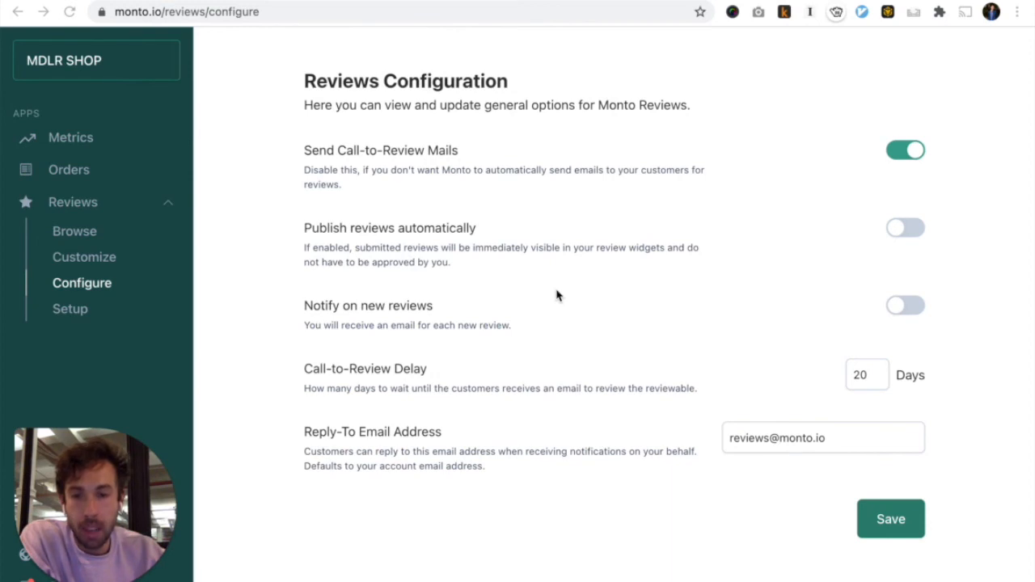
click(905, 151)
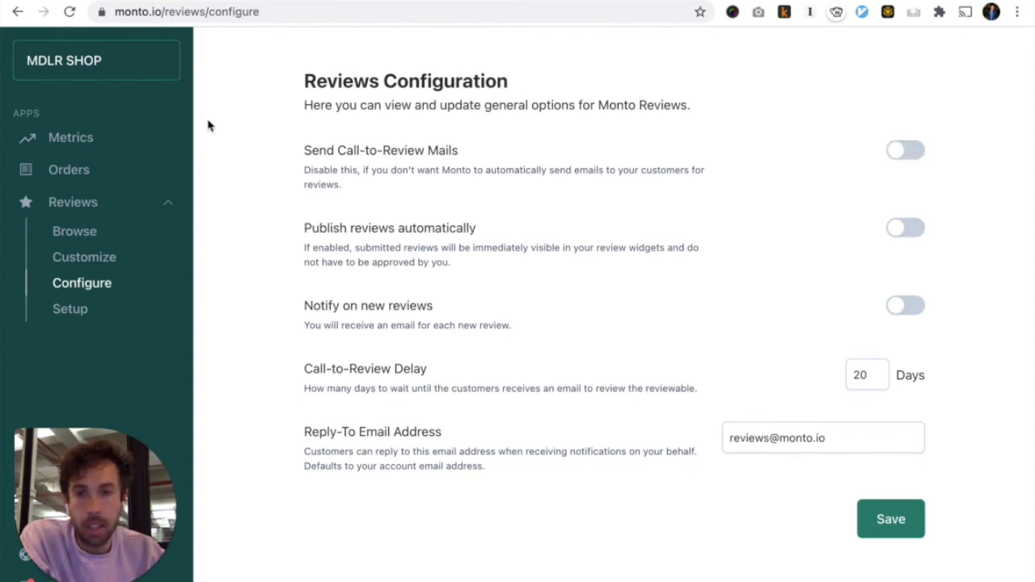
click(69, 172)
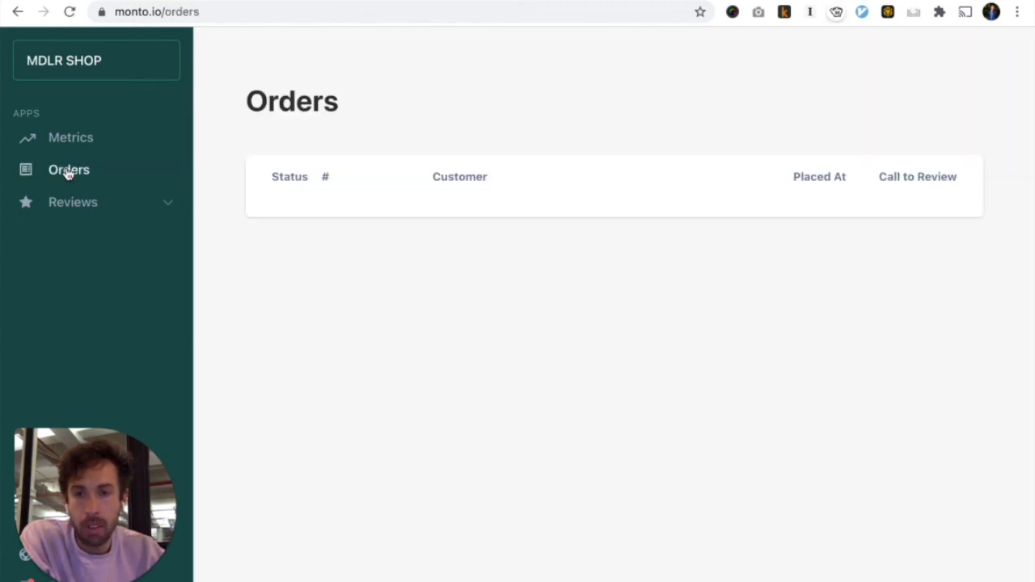